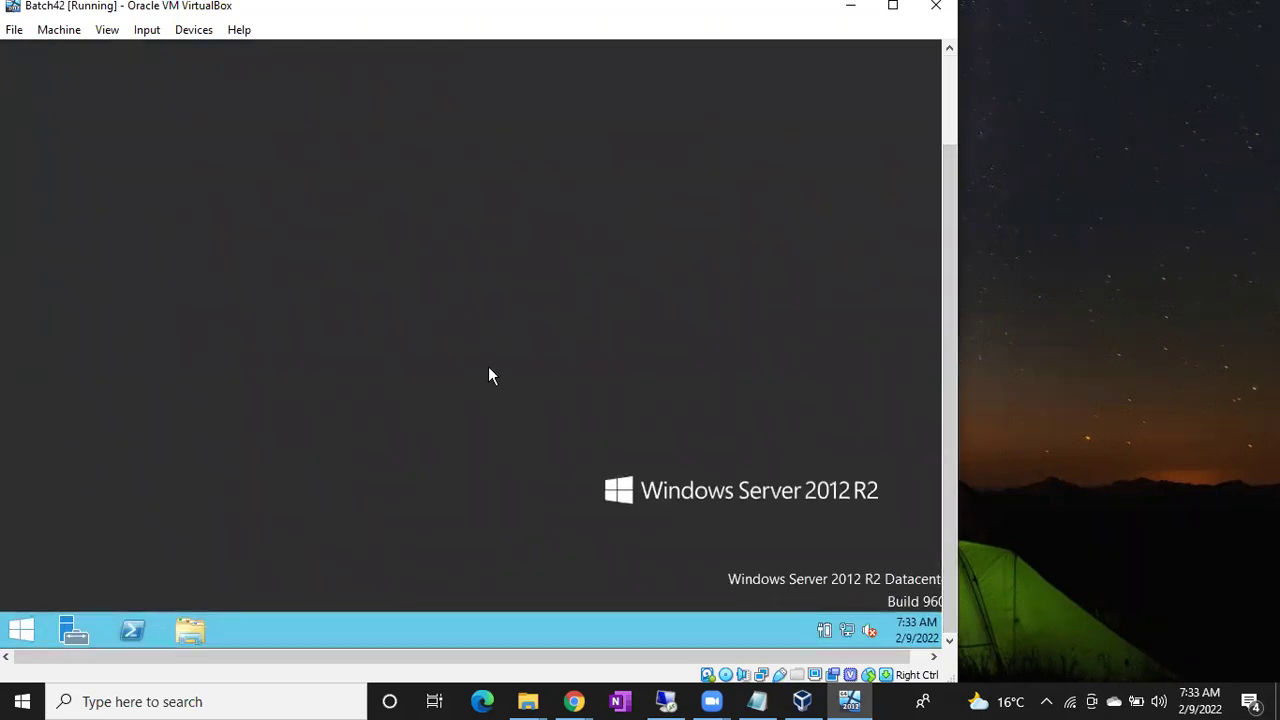
- Open a Command Prompt in the Batch42 virtual machine and look up its IPv4 address with ipconfig
key(super+r)
text(cmd)
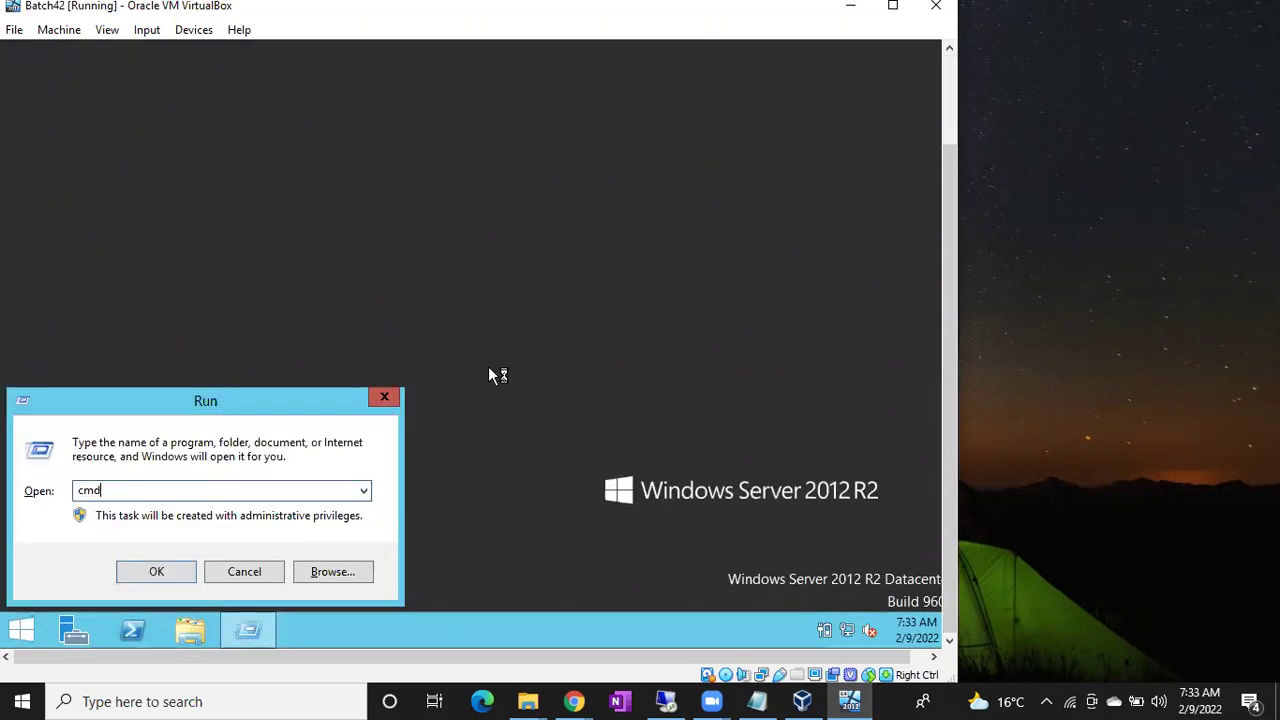
key(Return)
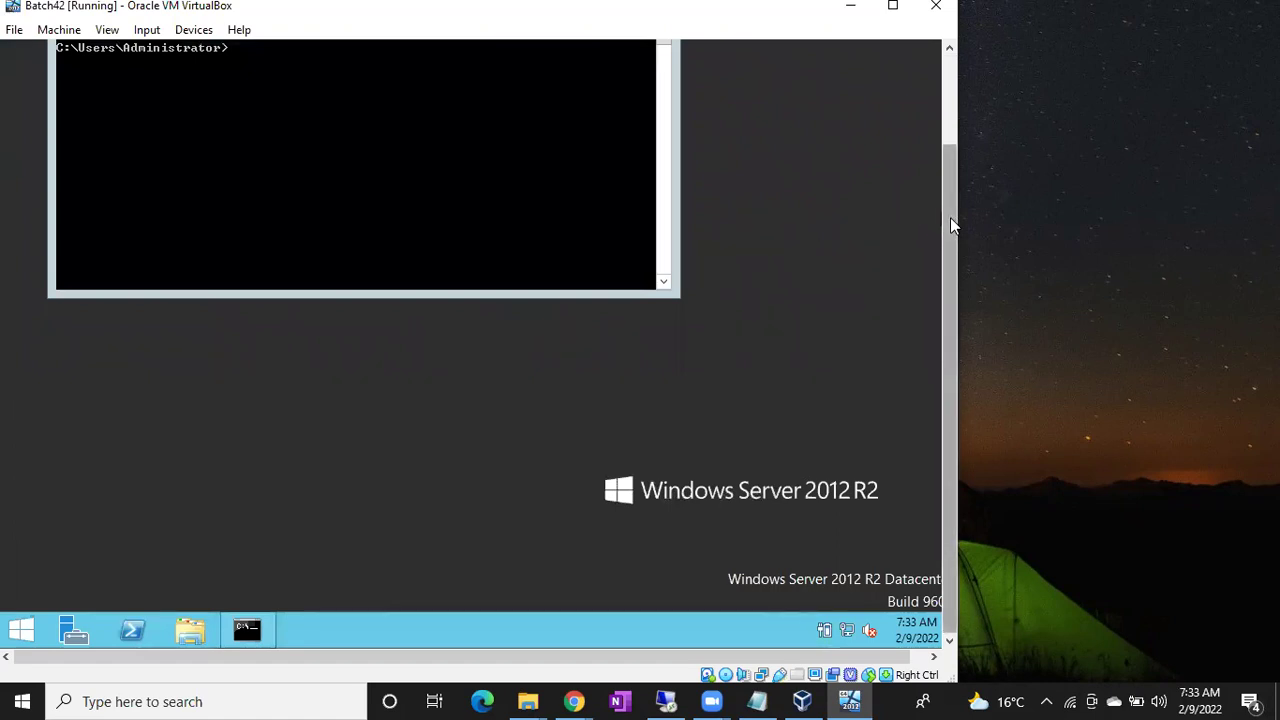
scroll(950, 217, up, 3)
text(ipconfig)
key(Return)
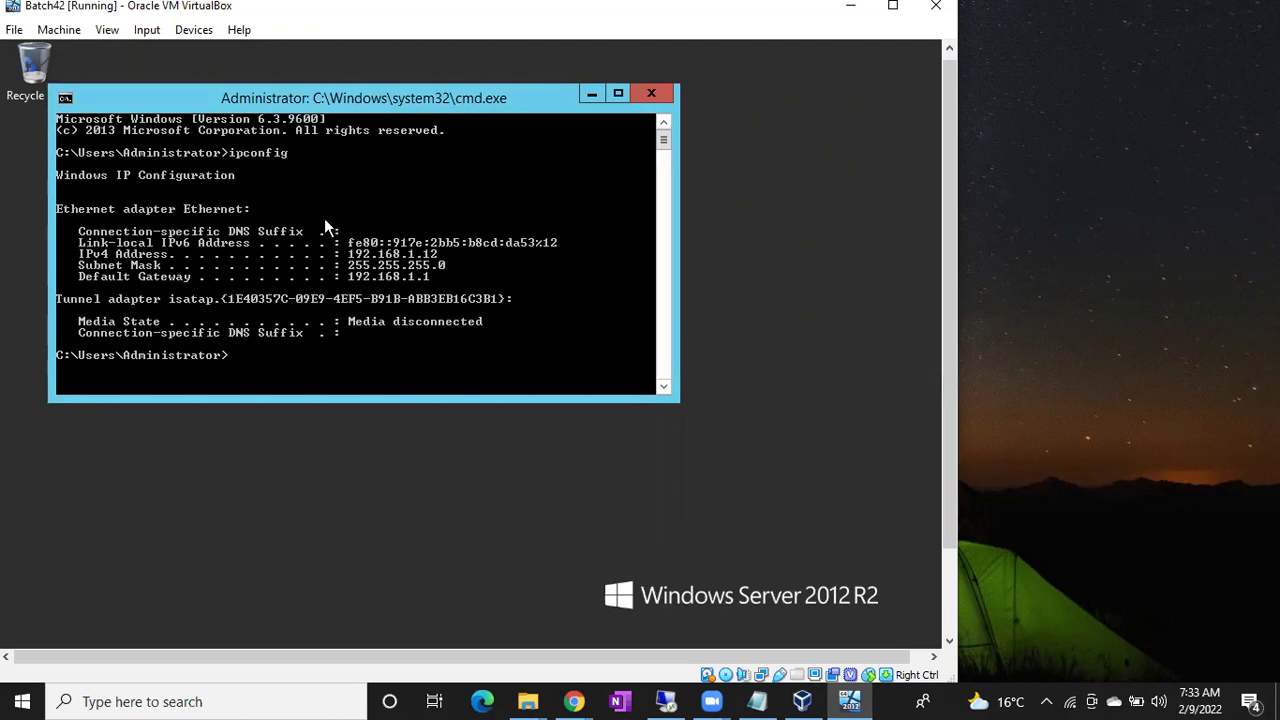
right_click(357, 254)
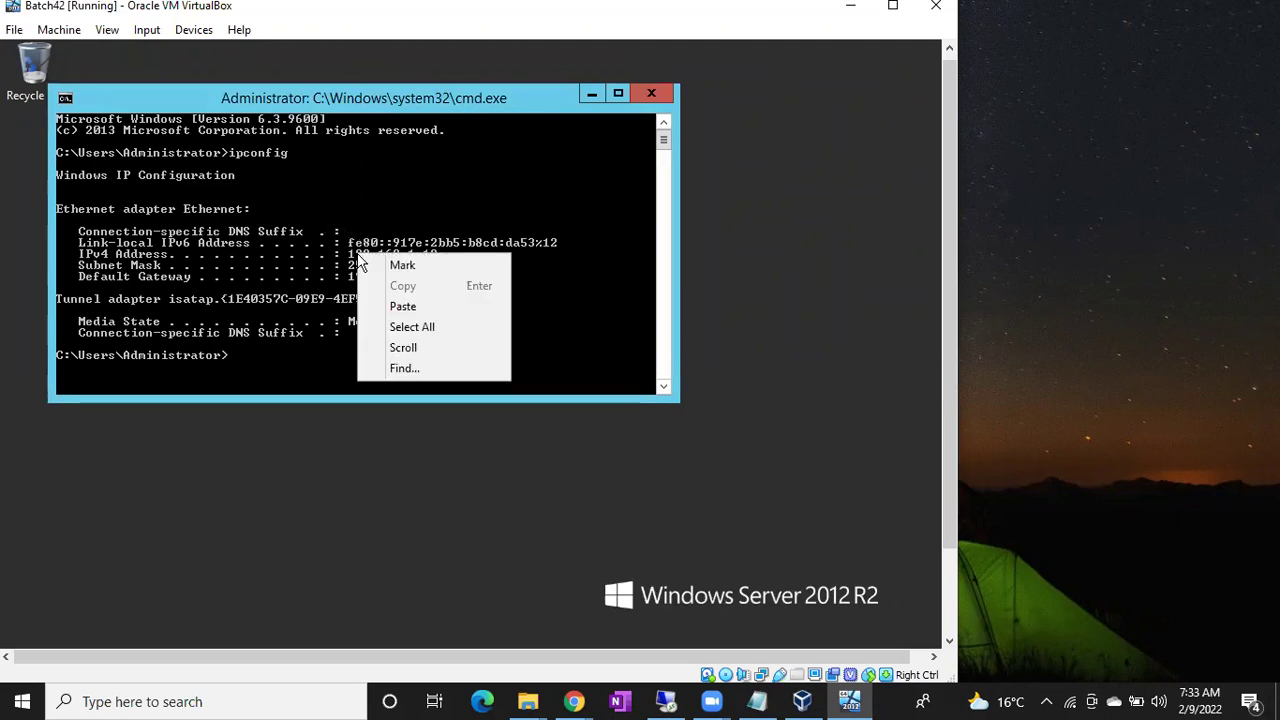
click(323, 243)
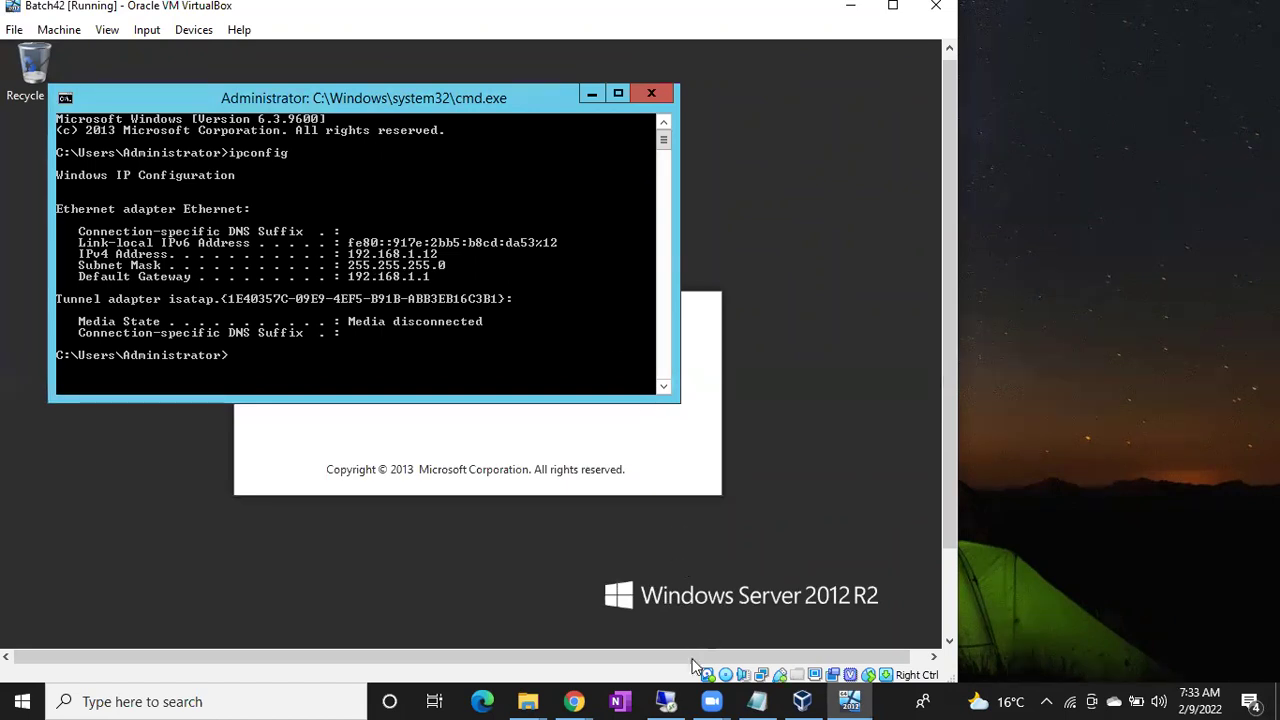
- Launch Remote Desktop Connection (mstsc) on the host computer and move its window clear of the ipconfig output
key(super+r)
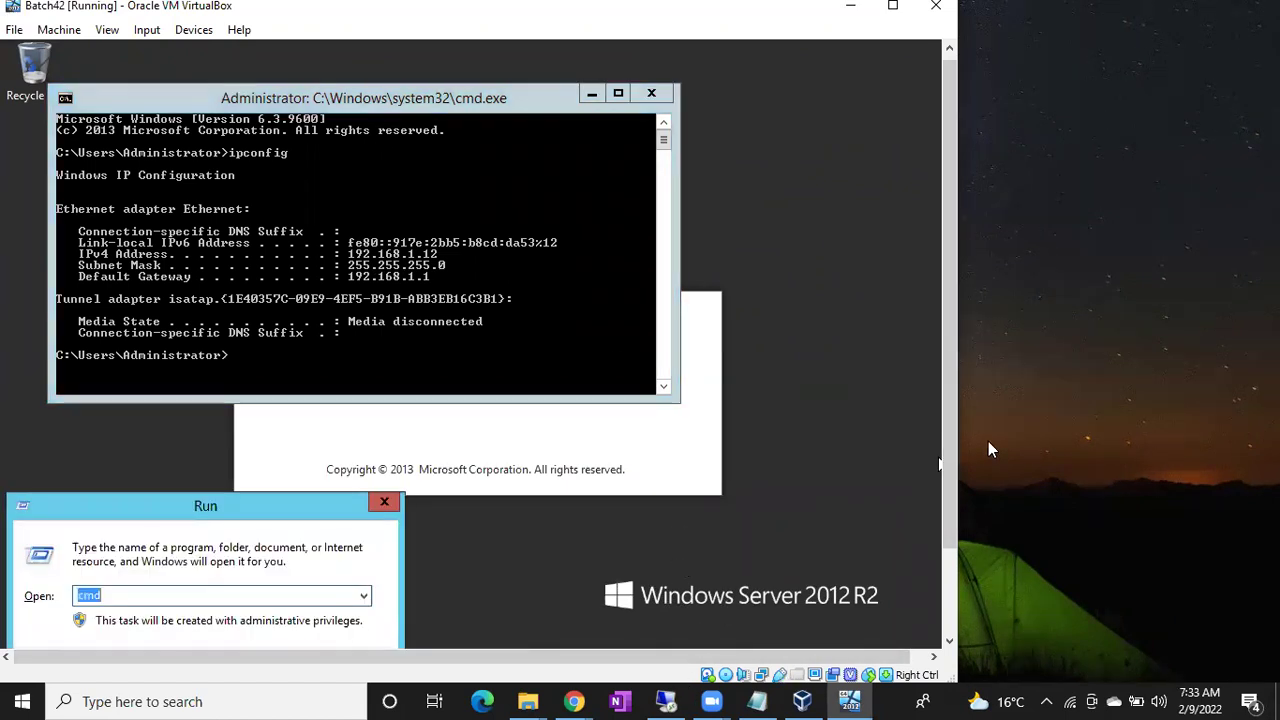
click(896, 700)
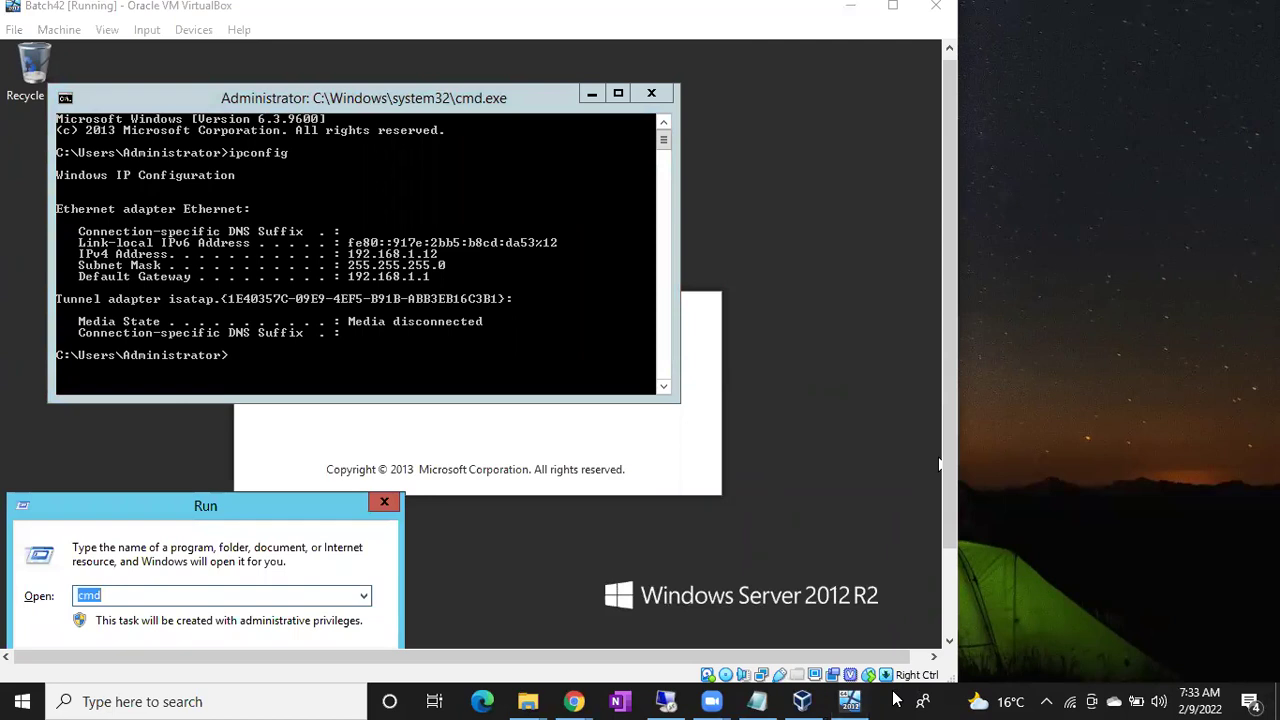
key(super+r)
text(mstsc)
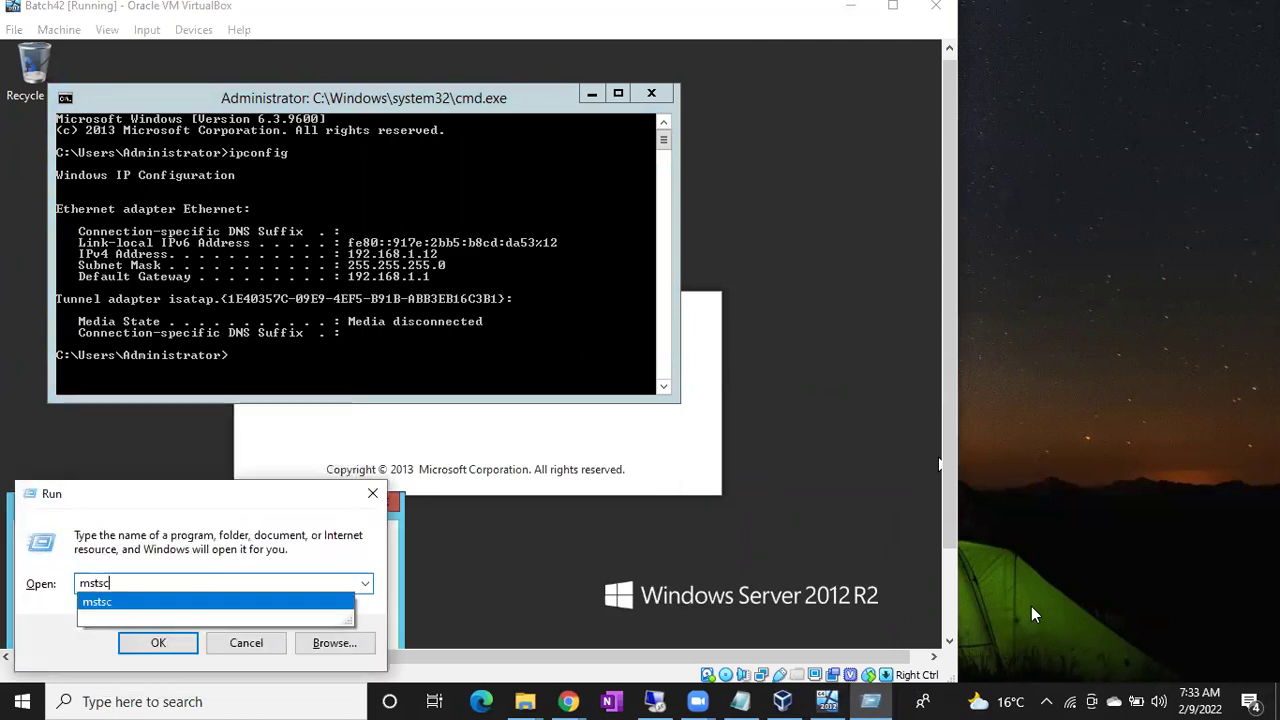
key(Return)
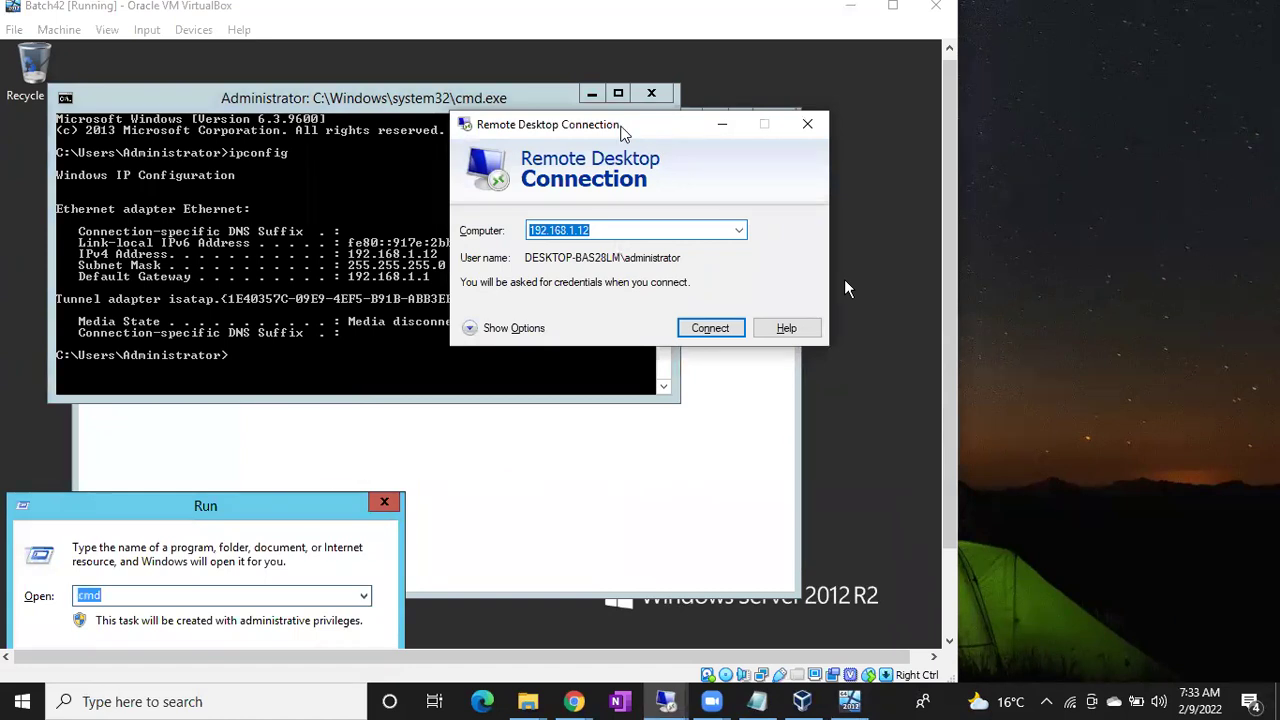
drag(621, 128, 721, 186)
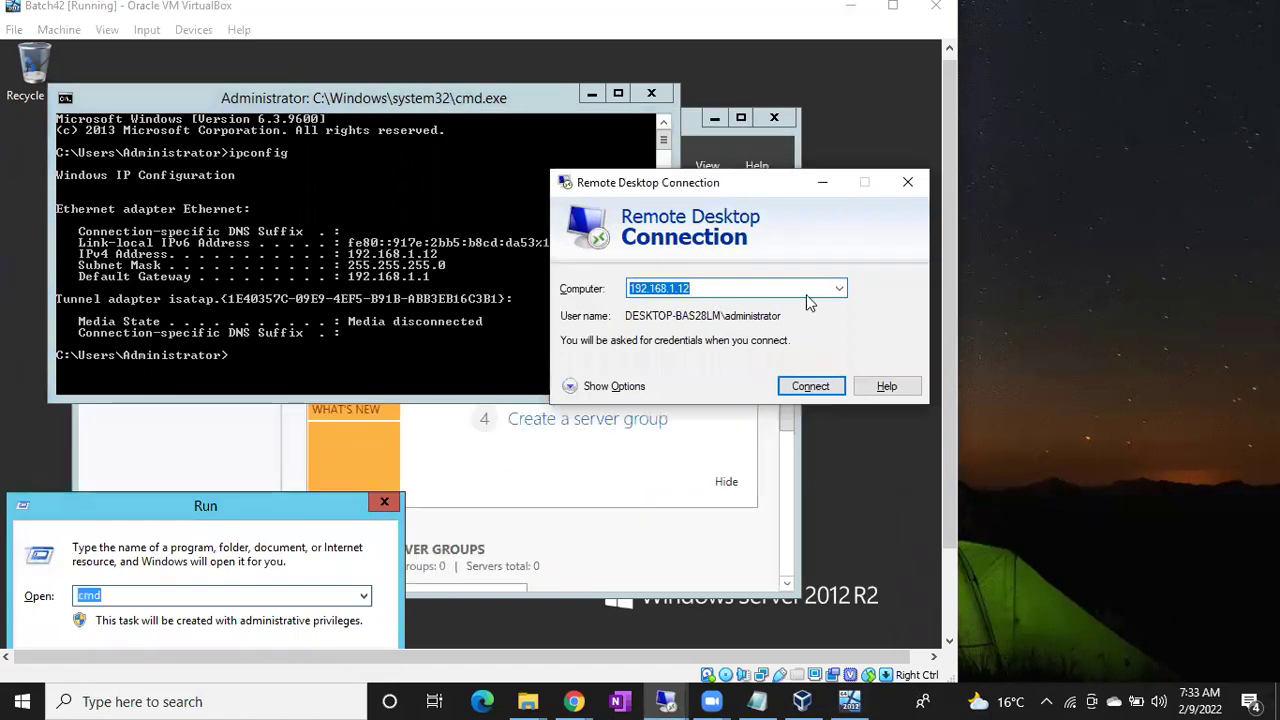
- Connect to 192.168.1.12 by entering the administrator account password and accepting the certificate warning
click(812, 387)
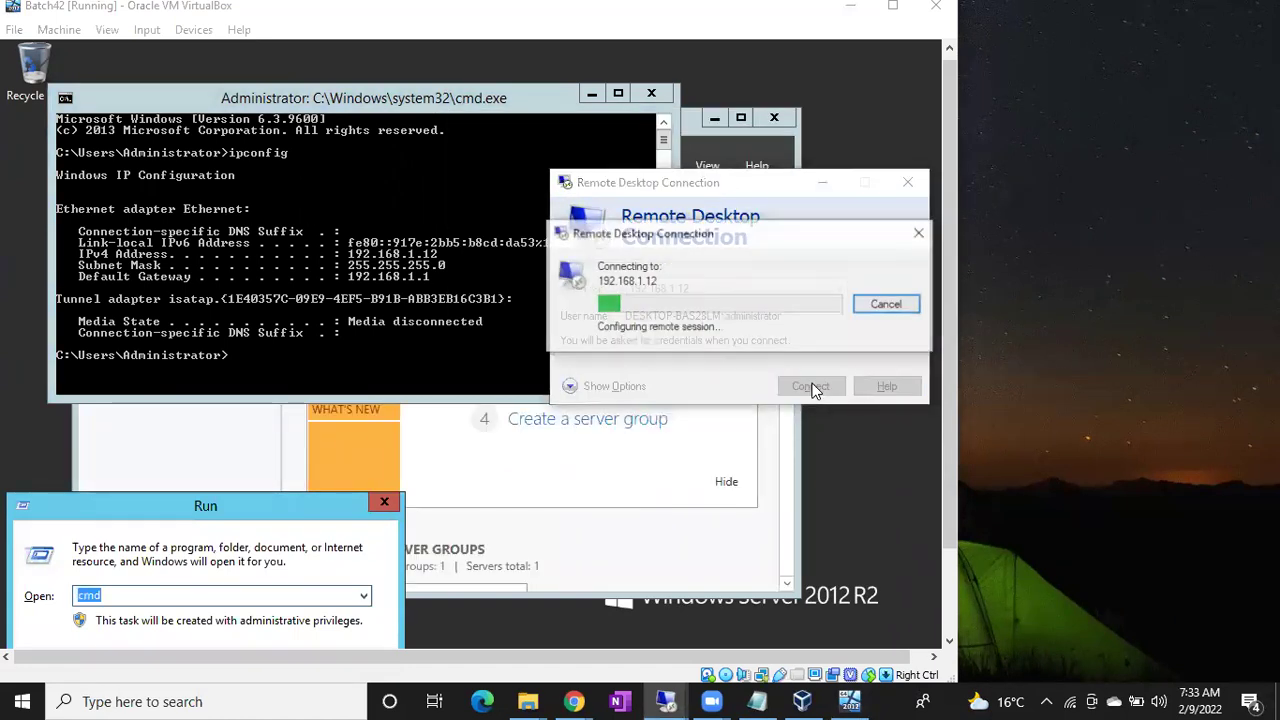
text(••••••••••)
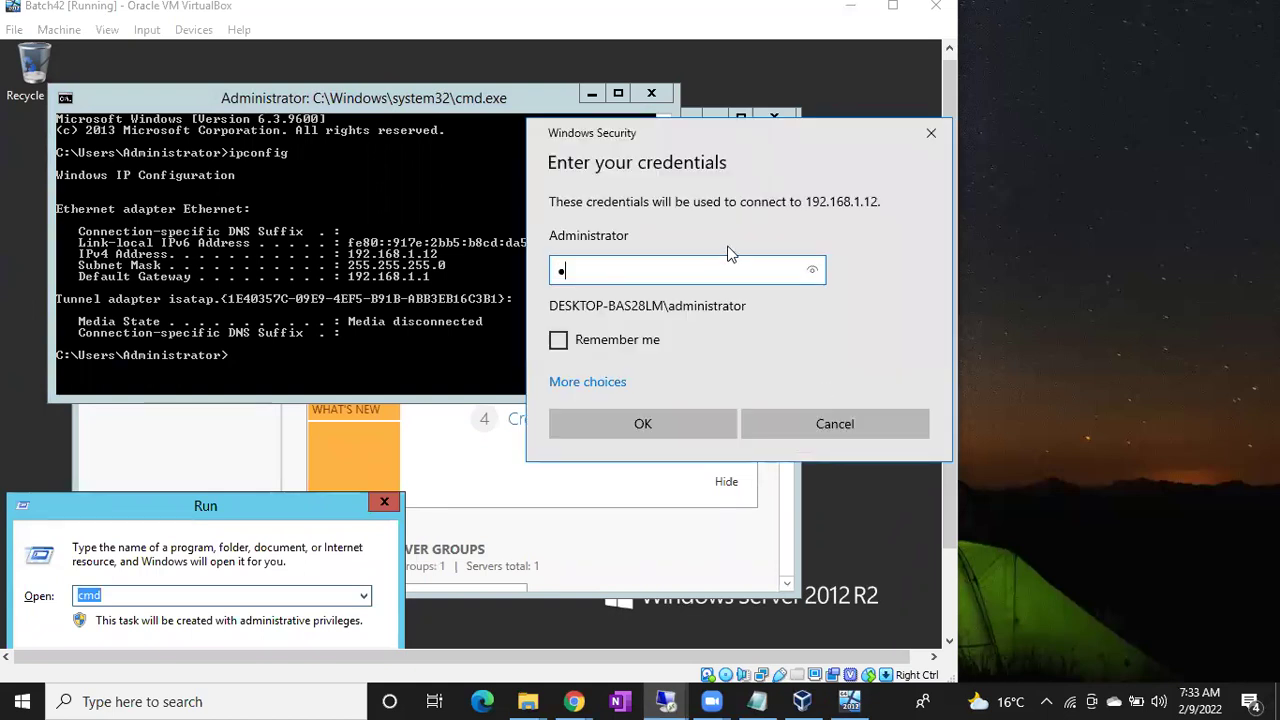
text(••)
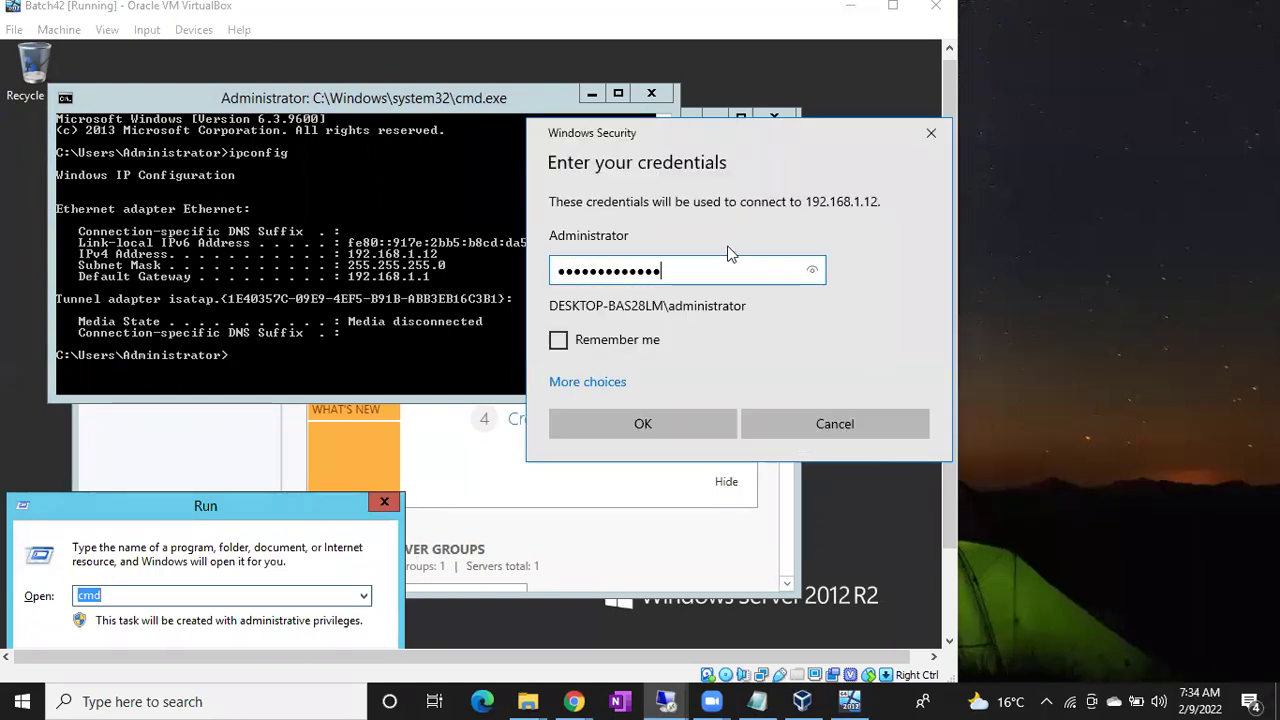
key(Return)
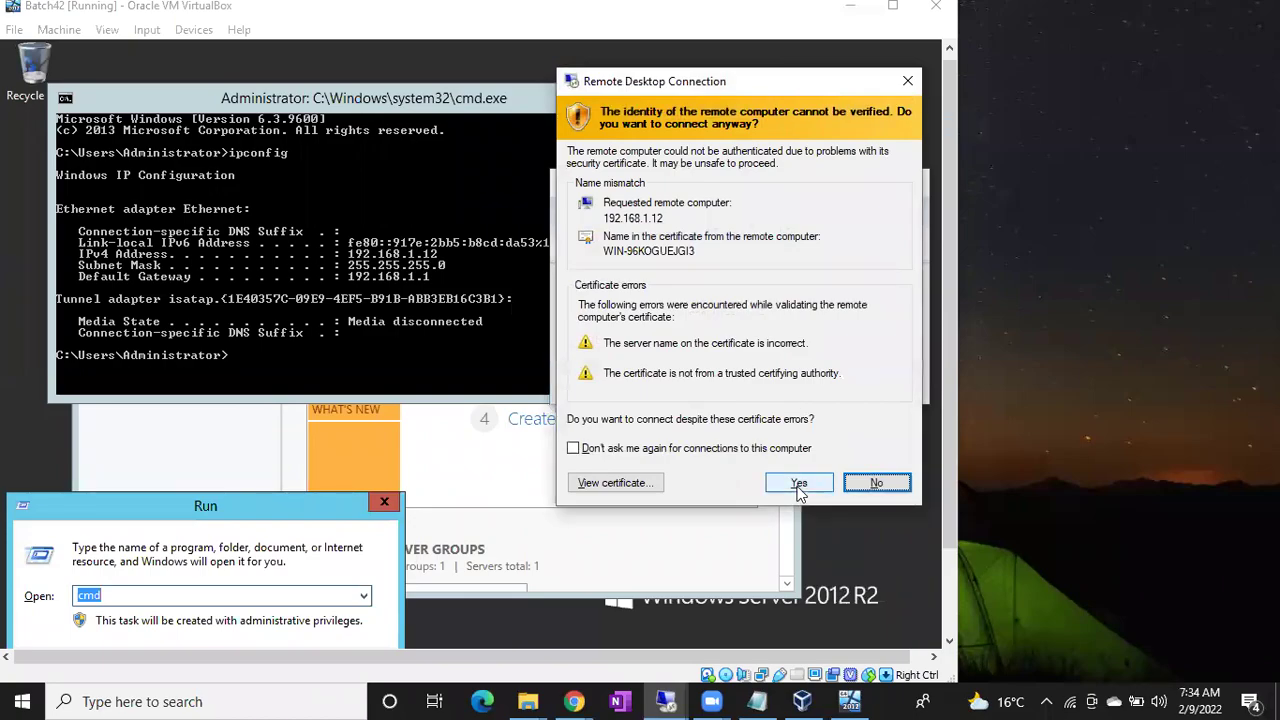
click(801, 482)
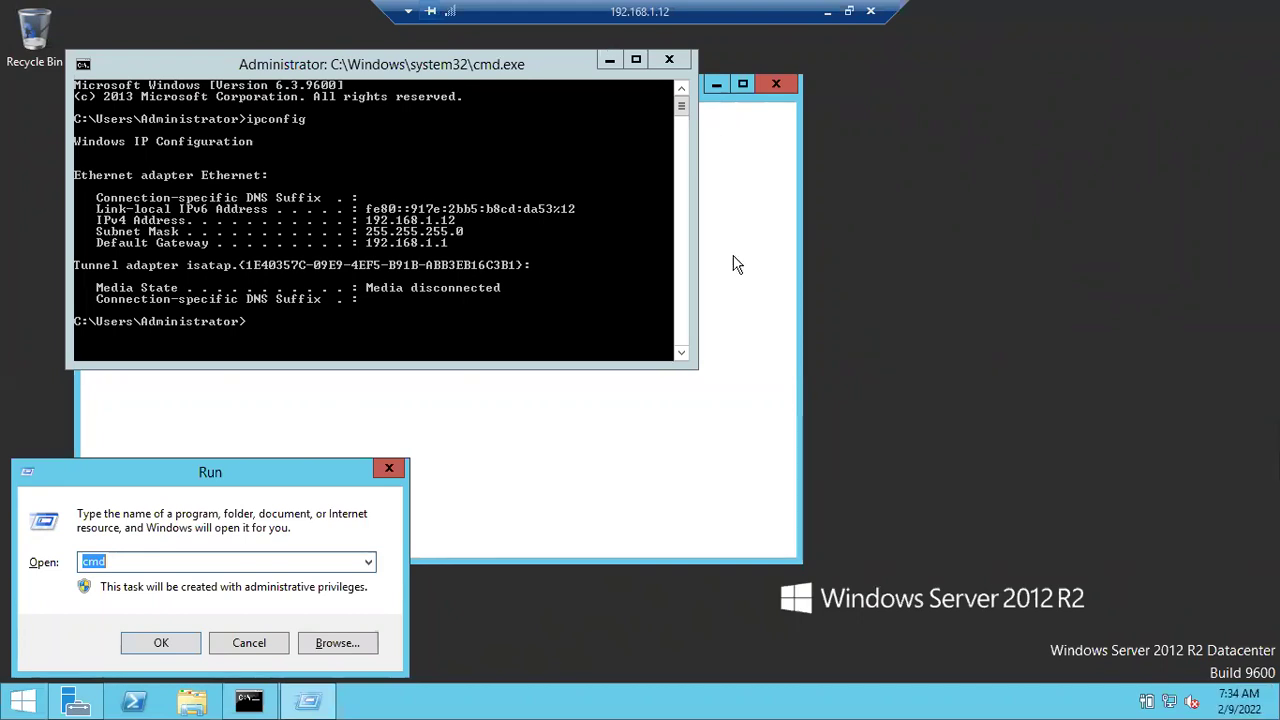
- Minimize the remote session and open the folder D:\SQL DATA\Lenovo E Drive\Media_x64 in File Explorer on the host
drag(737, 12, 1055, 15)
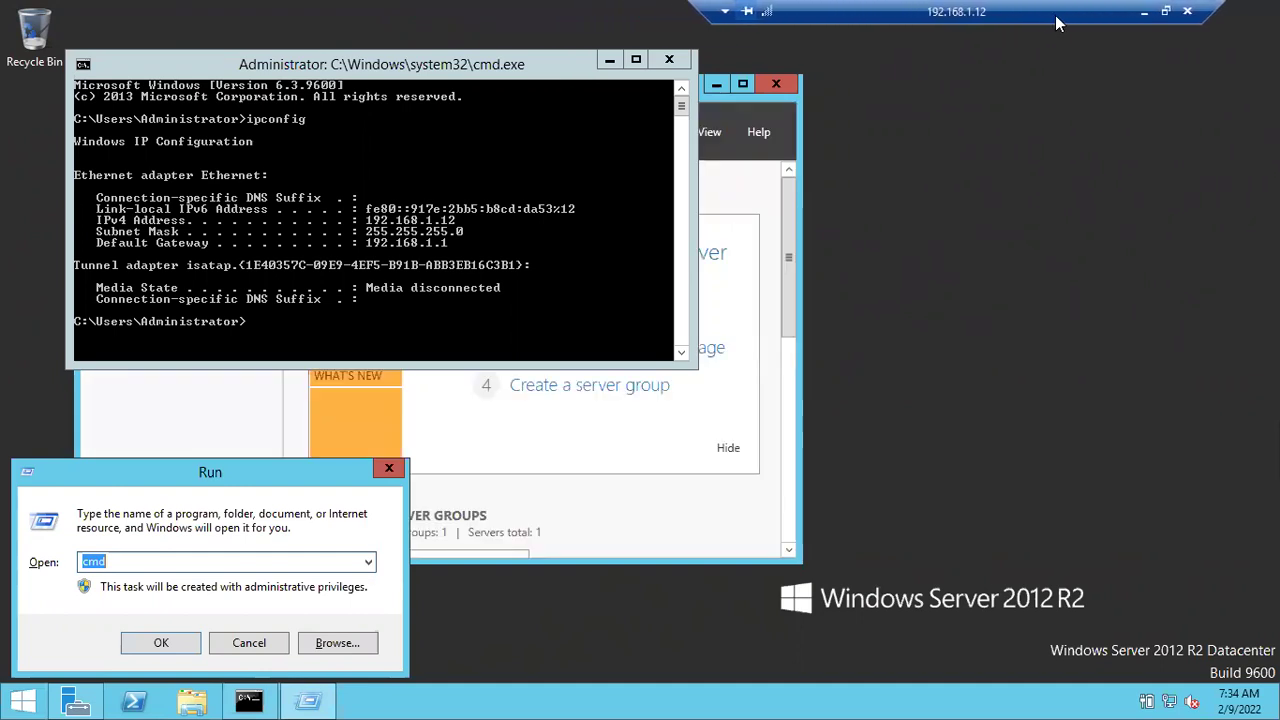
click(1149, 15)
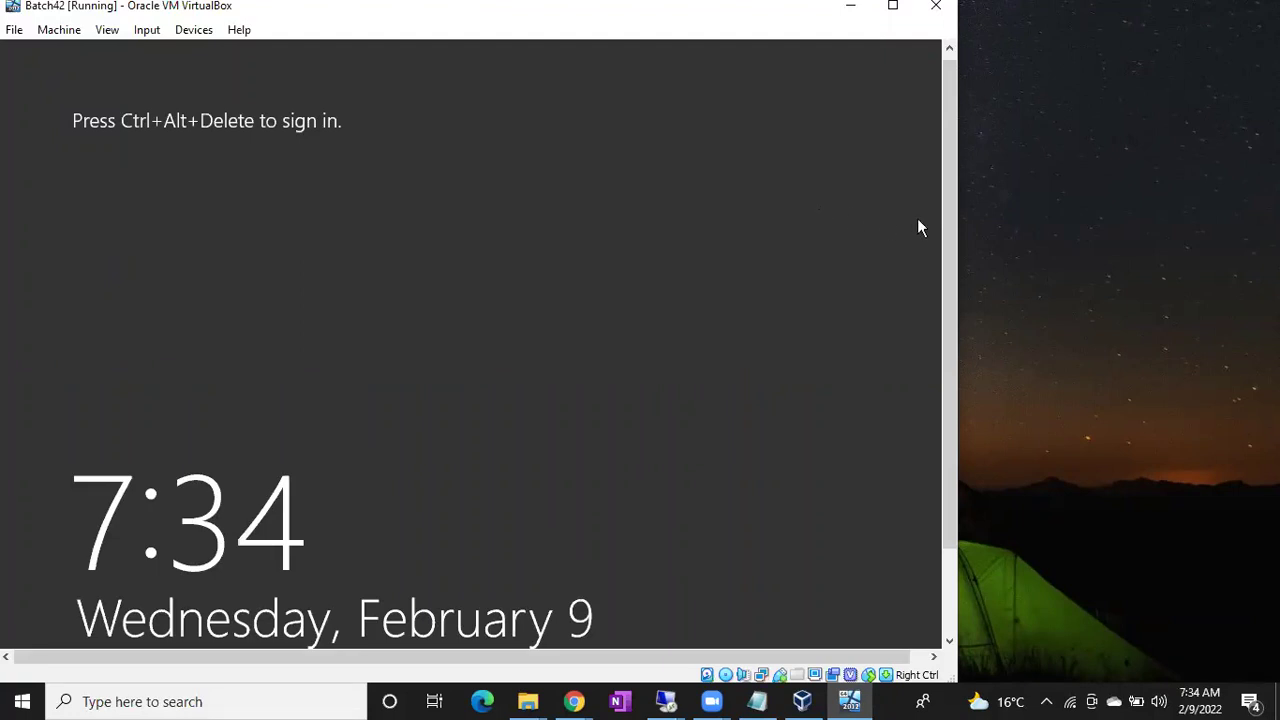
click(1068, 267)
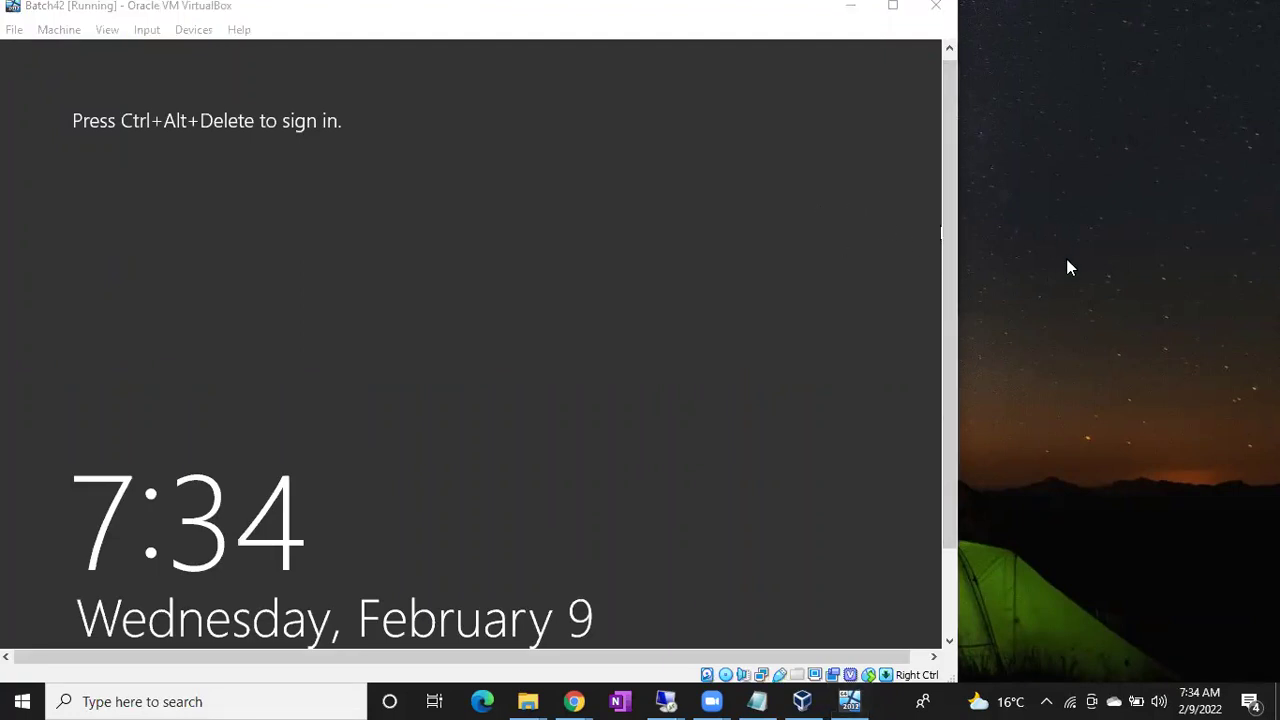
key(super+e)
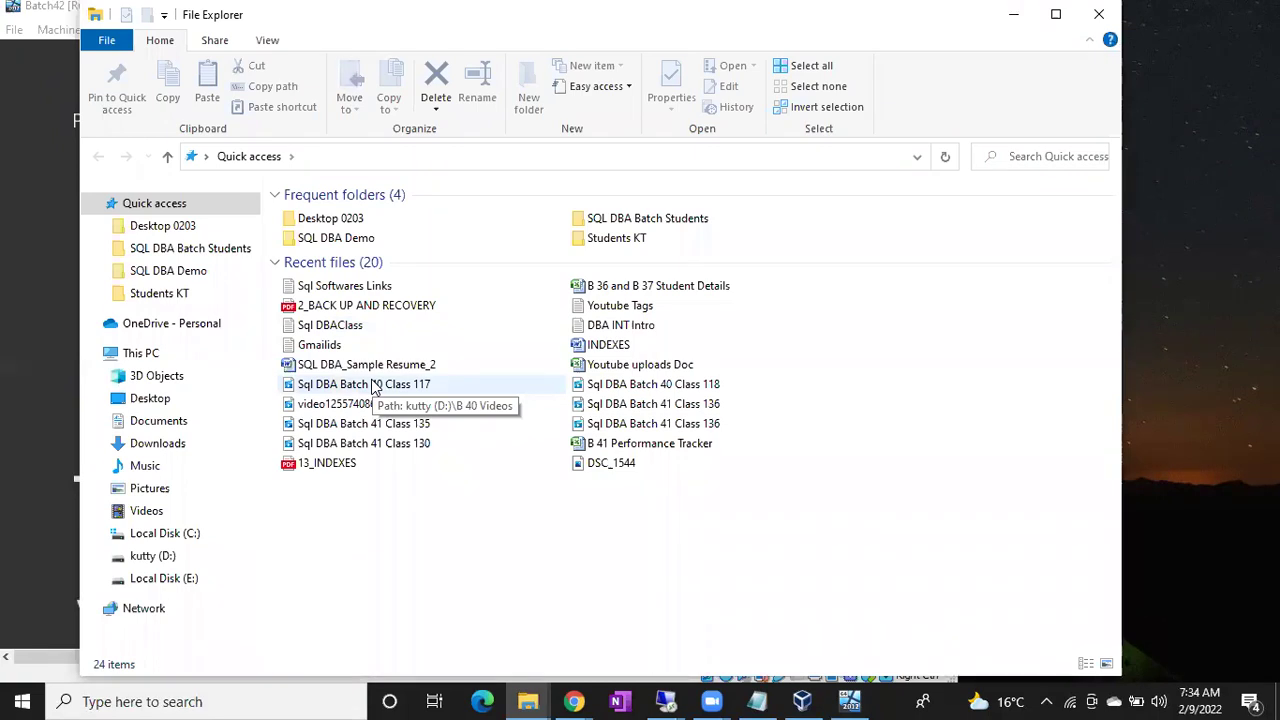
click(115, 563)
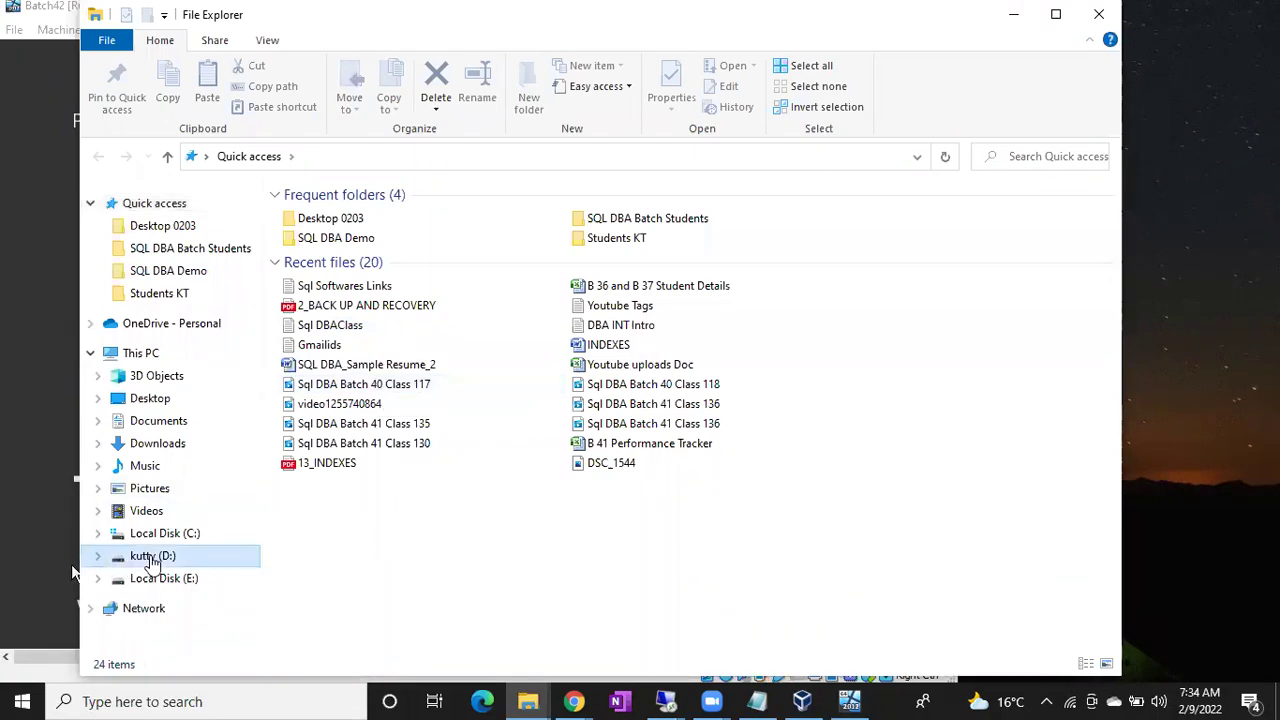
scroll(369, 545, down, 2)
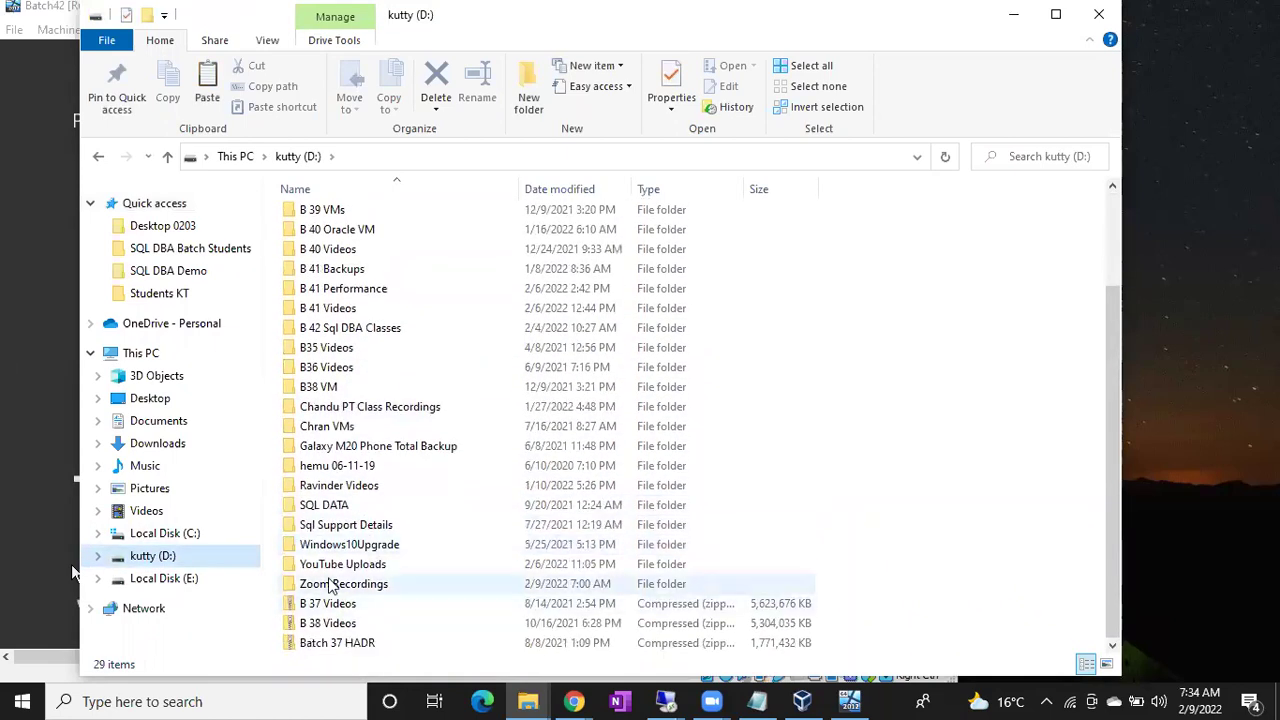
click(325, 505)
double_click(325, 505)
double_click(331, 215)
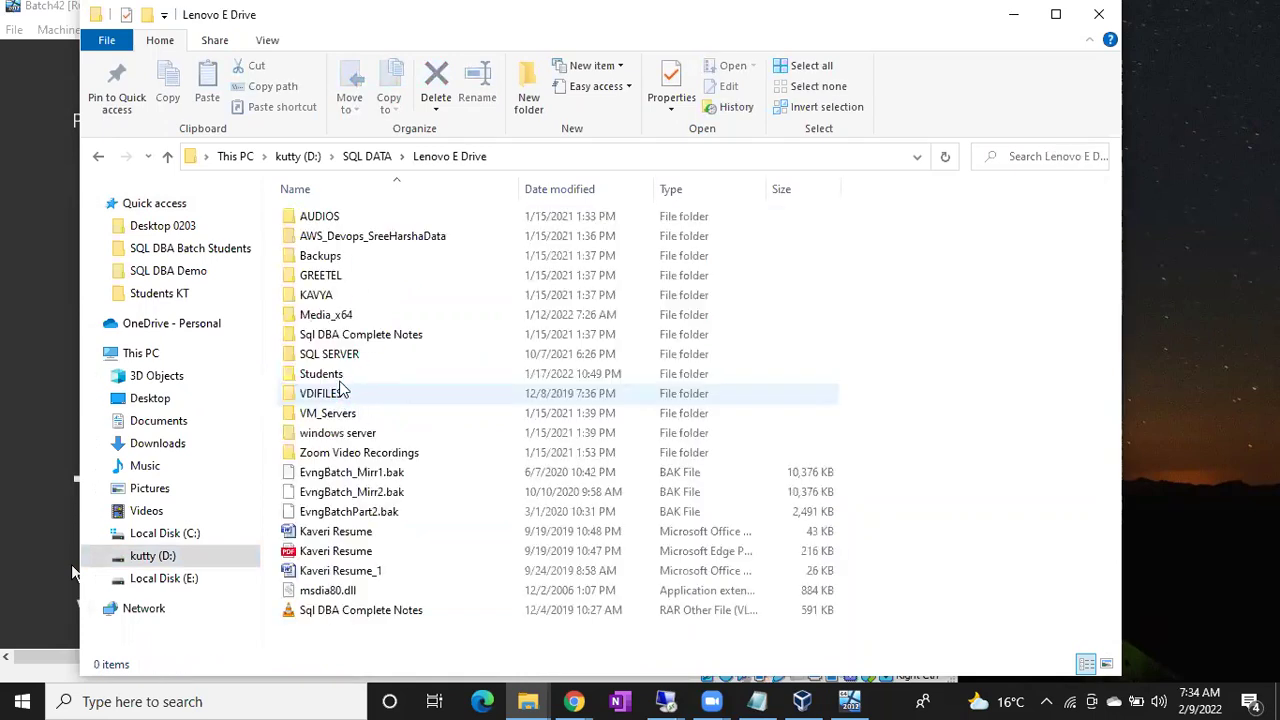
double_click(325, 316)
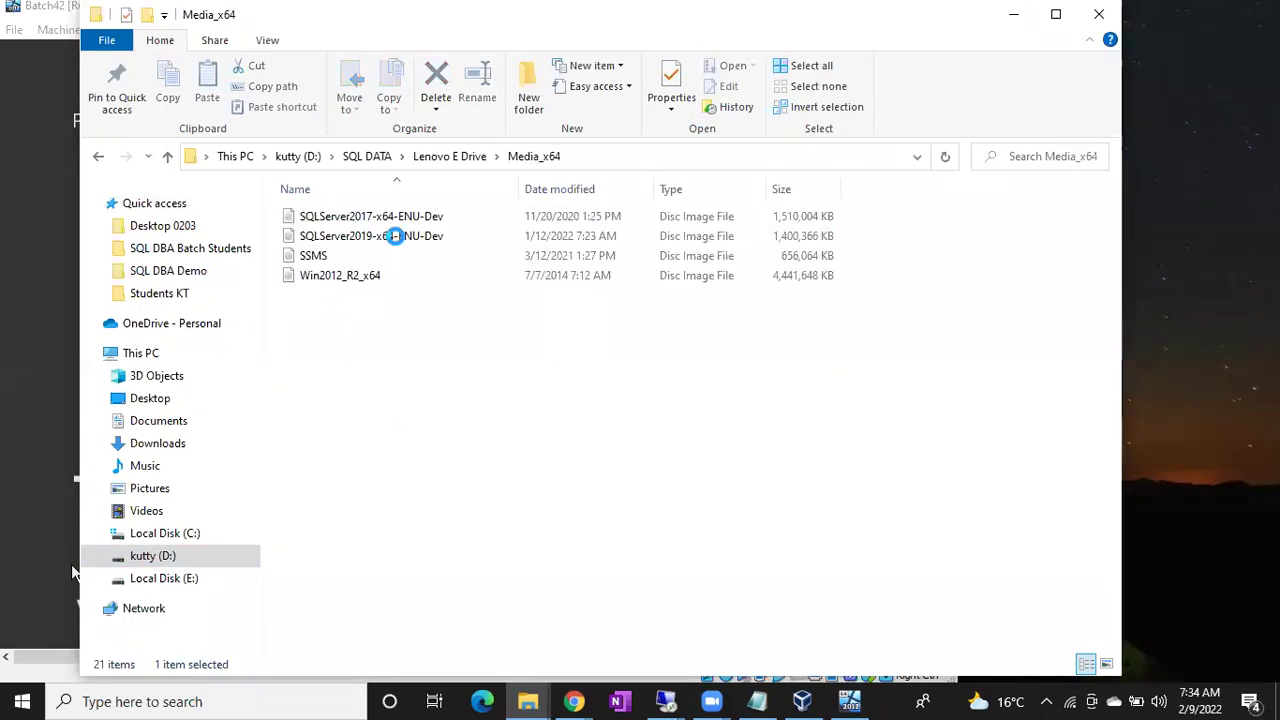
- Copy the SQLServer2017-x64-ENU-Dev disc image file
click(368, 215)
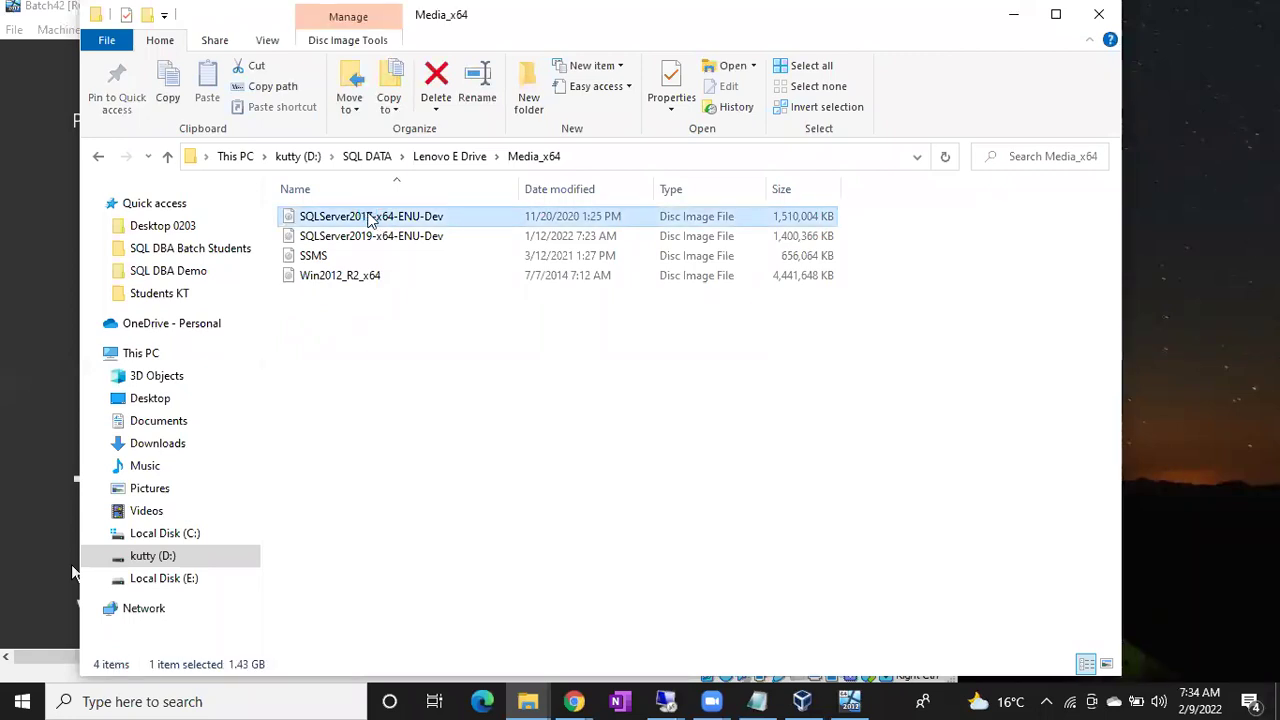
right_click(368, 215)
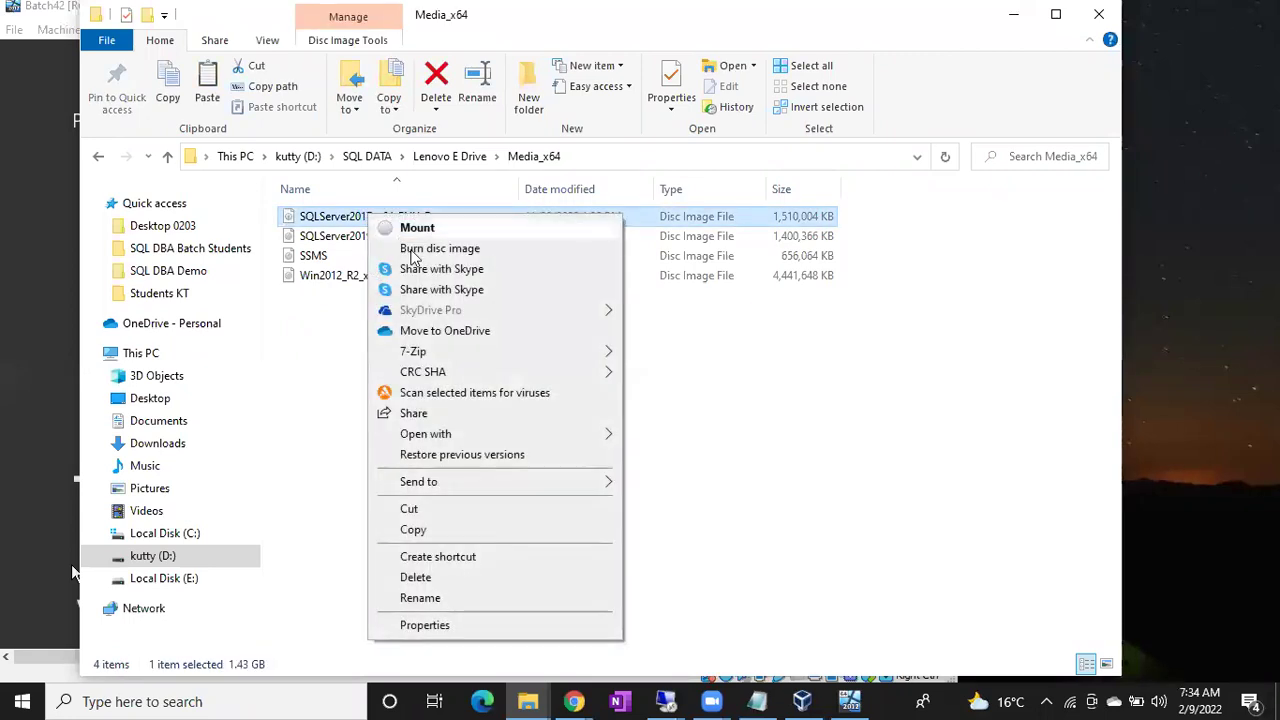
click(413, 529)
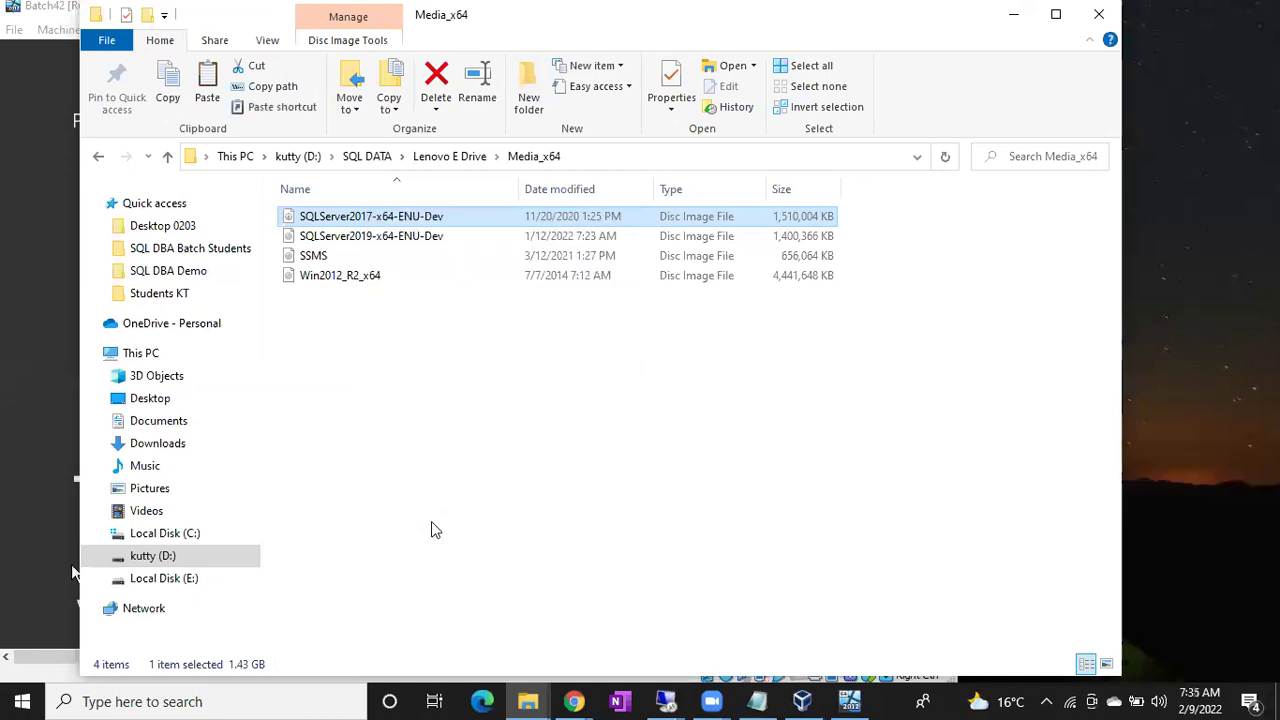
- Return to the 192.168.1.12 remote session and clear away its Command Prompt window and Run dialog
click(666, 701)
click(763, 638)
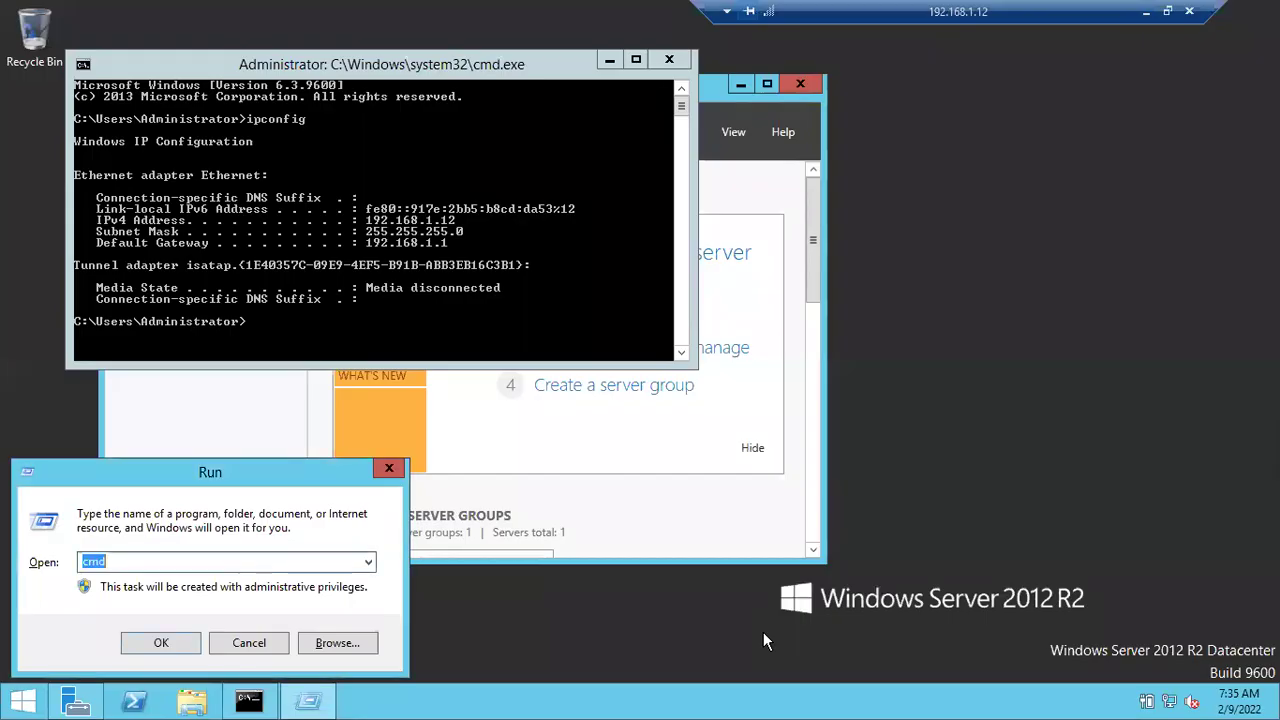
click(609, 61)
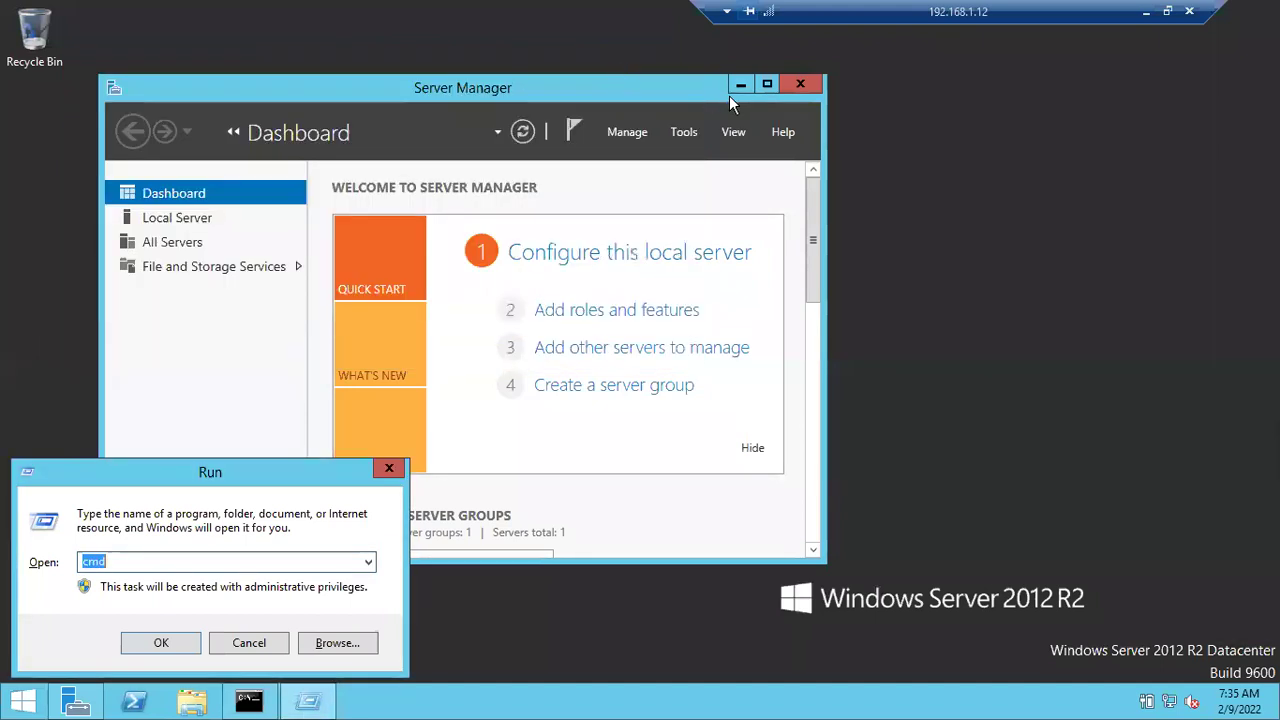
click(251, 647)
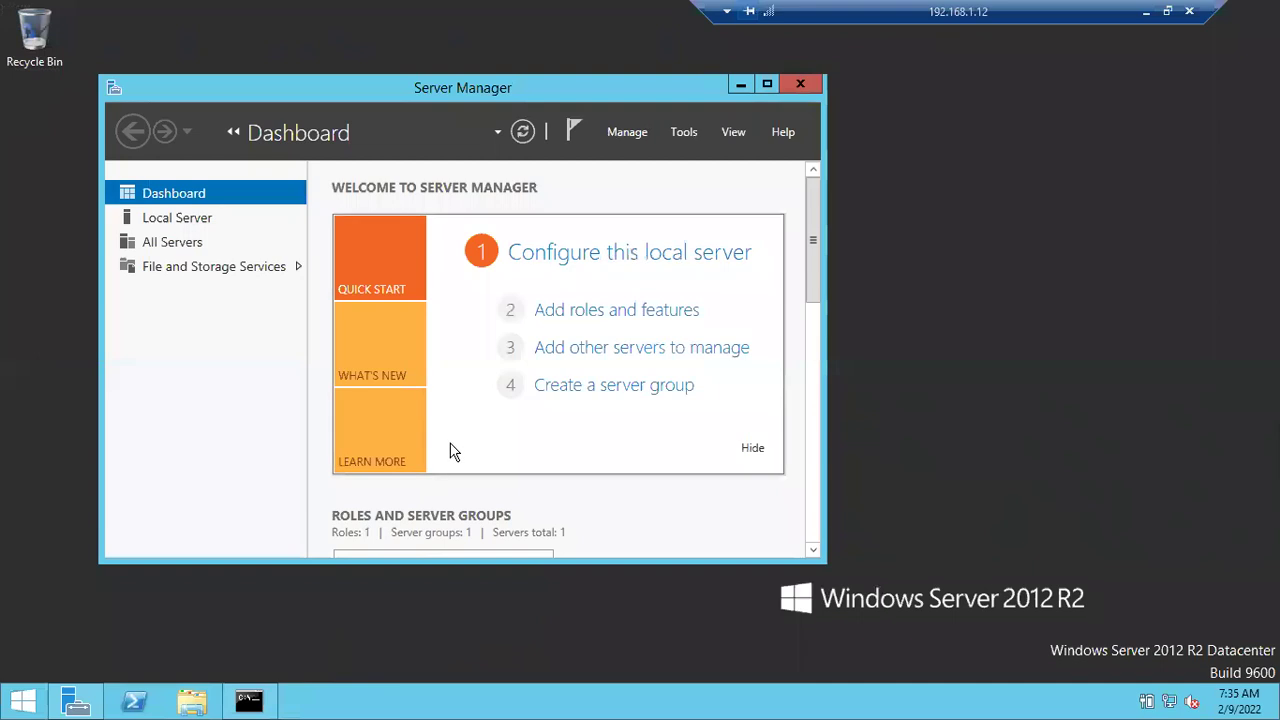
- Create a folder named "Sql Softwares" on the remote server's Local Disk (C:) and open it
key(super+e)
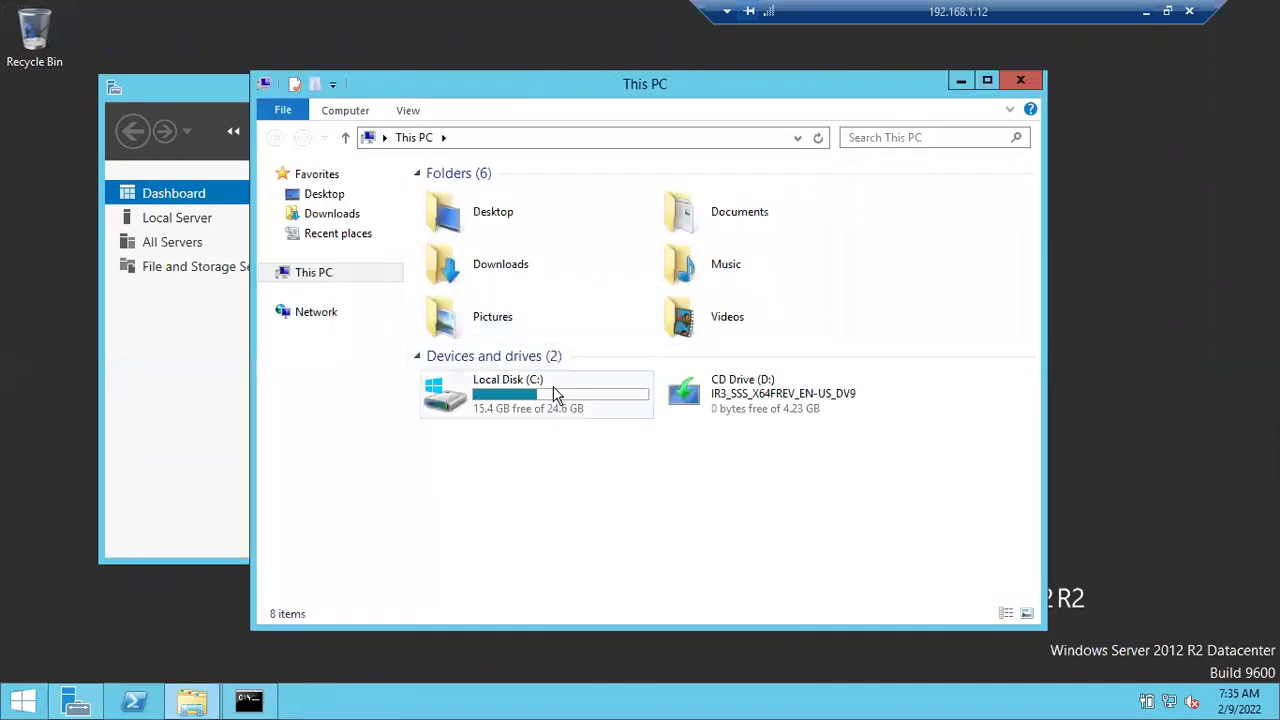
double_click(547, 395)
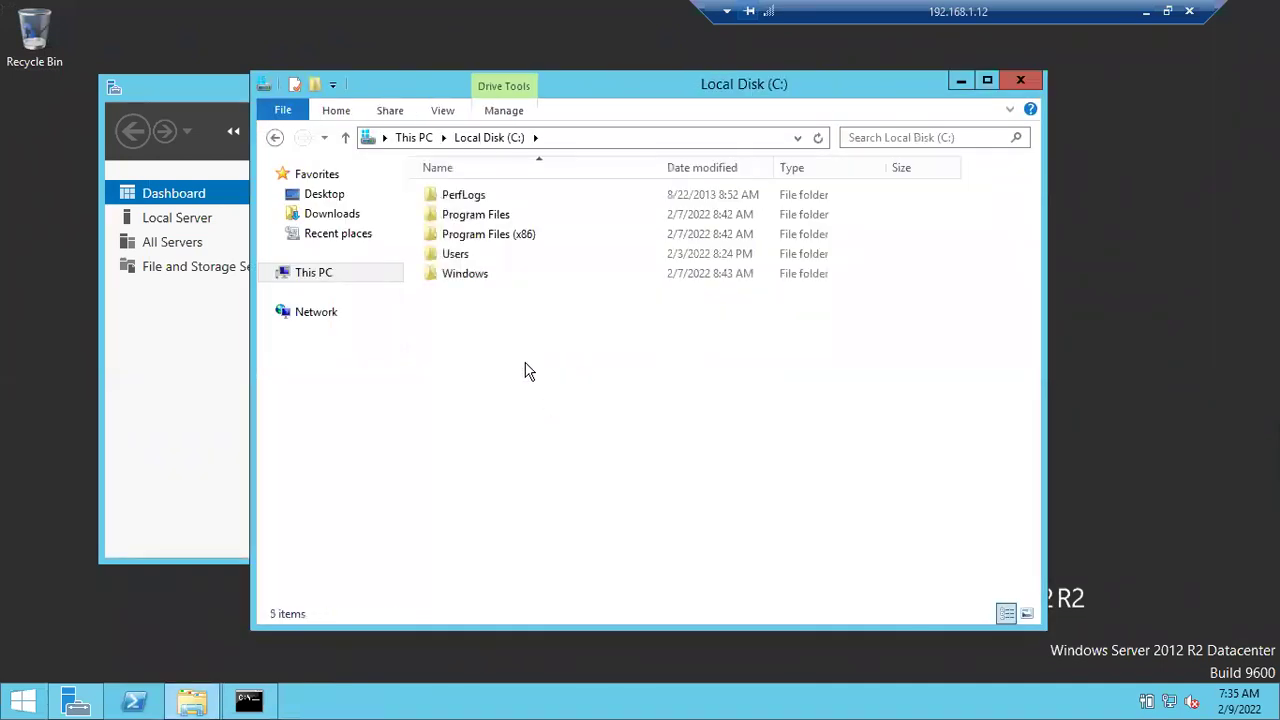
key(ctrl+shift+n)
text(Sql Softwares)
key(Return)
key(Return)
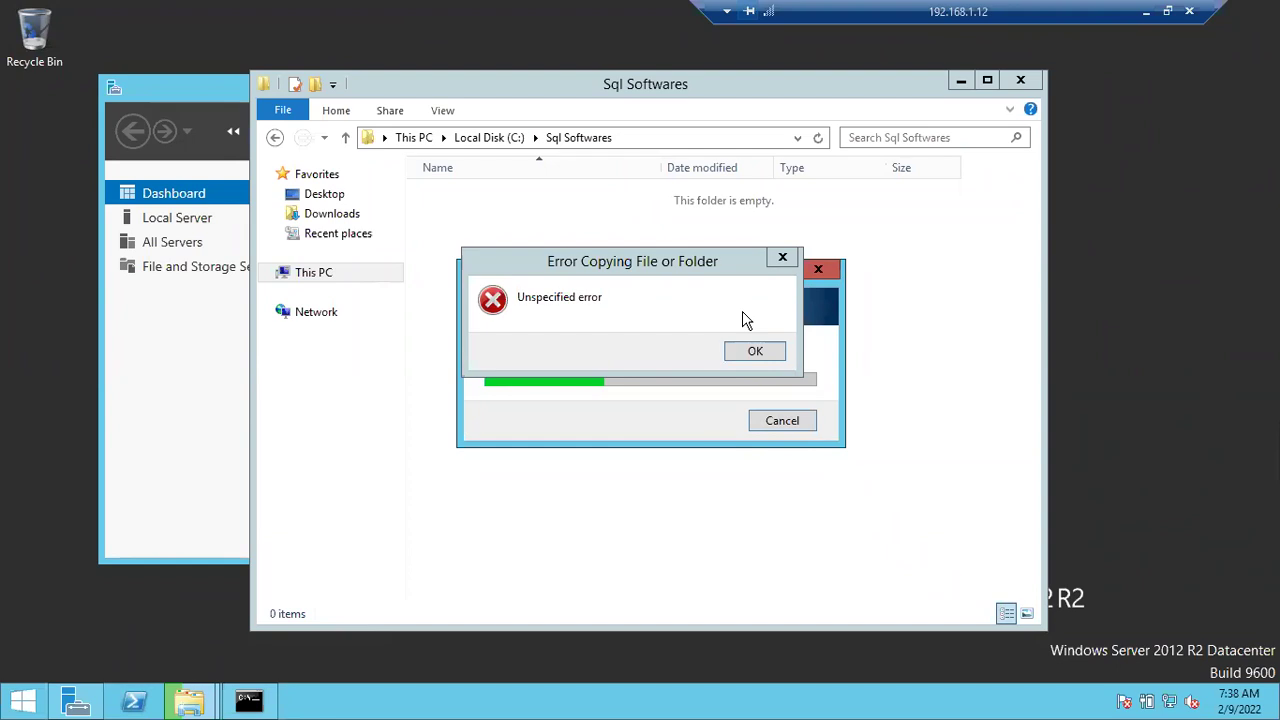
- Dismiss the file copy error and move the Sql Softwares window aside
click(757, 350)
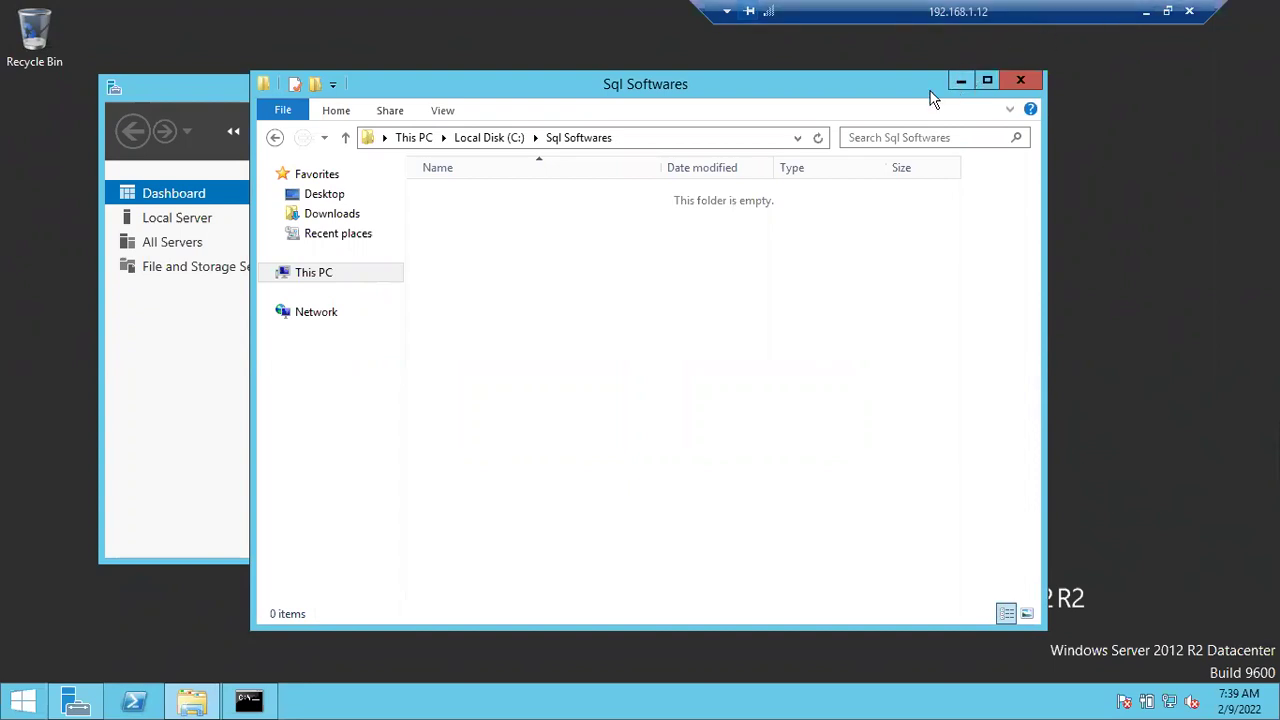
drag(763, 97, 855, 135)
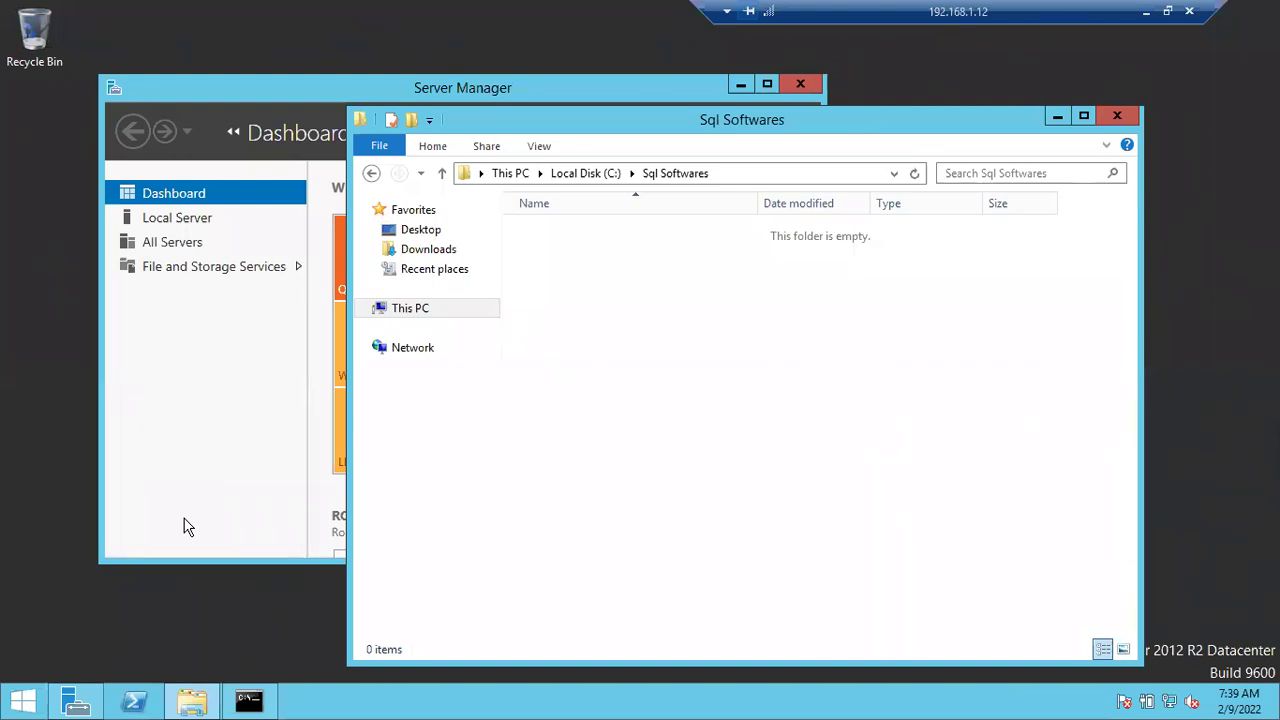
- Minimize the remote session and switch to Oracle VM VirtualBox Manager on the host
click(1146, 12)
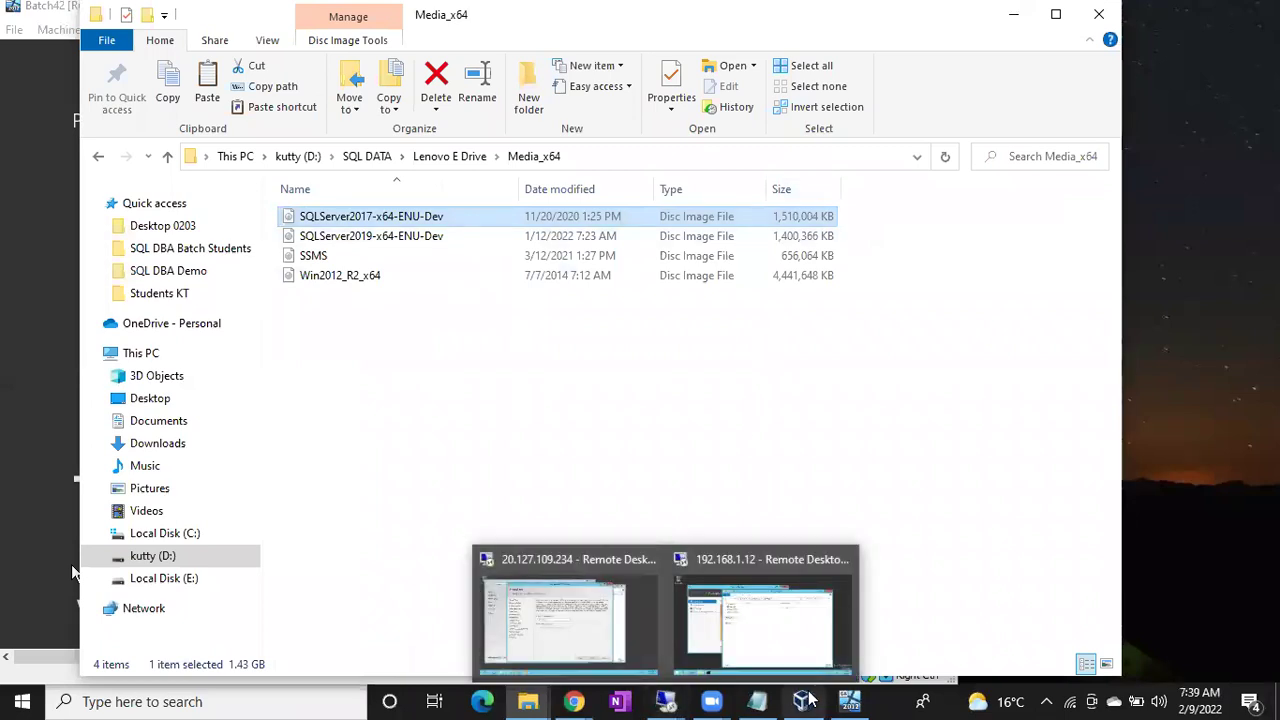
mouse_move(840, 692)
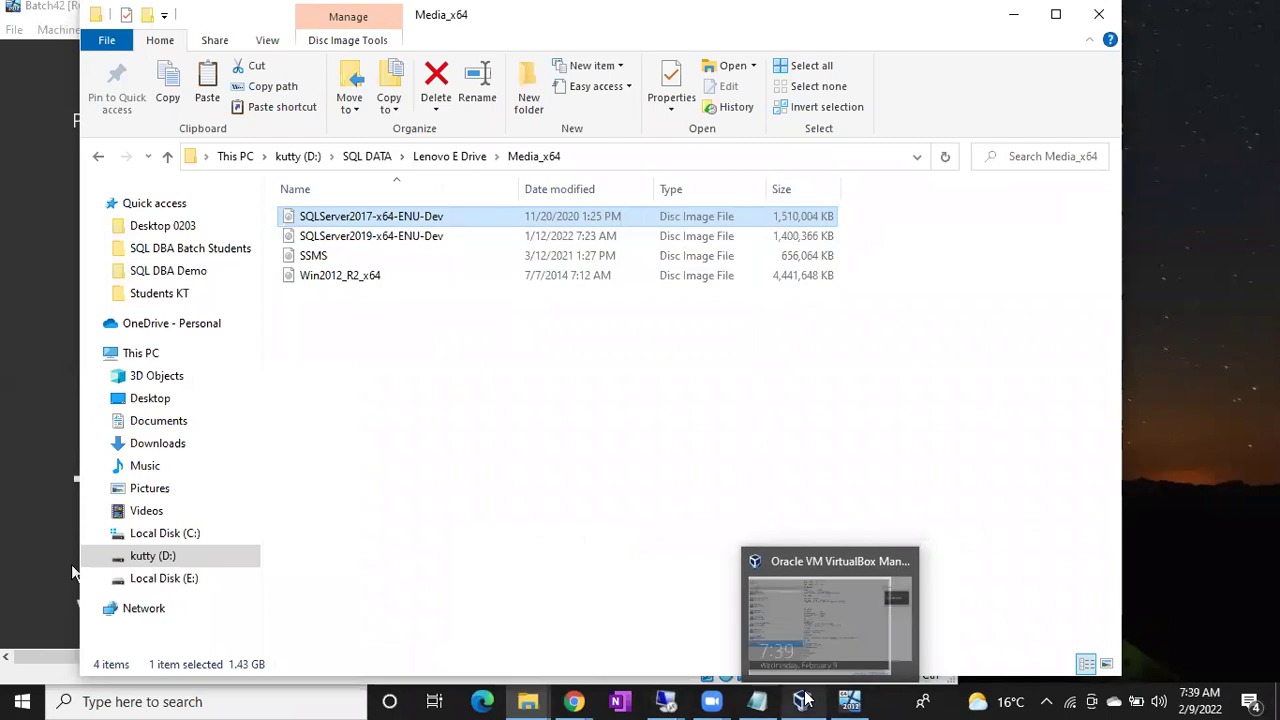
click(803, 701)
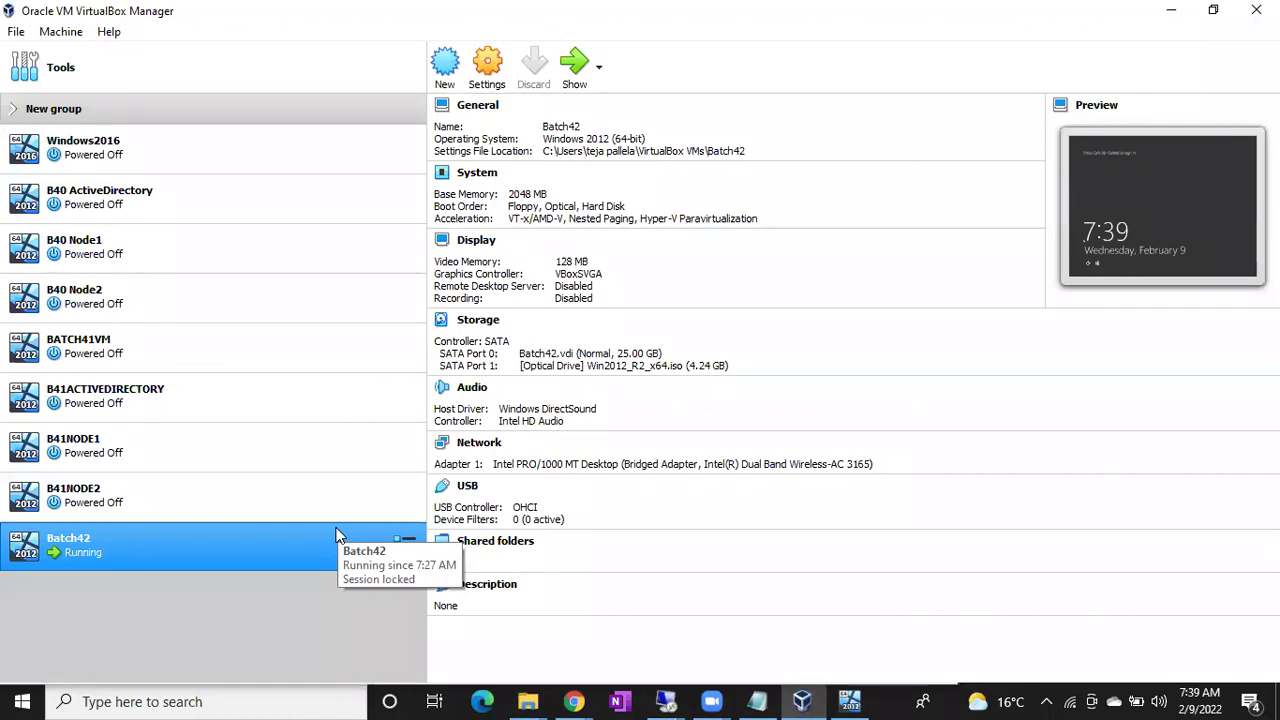
click(665, 690)
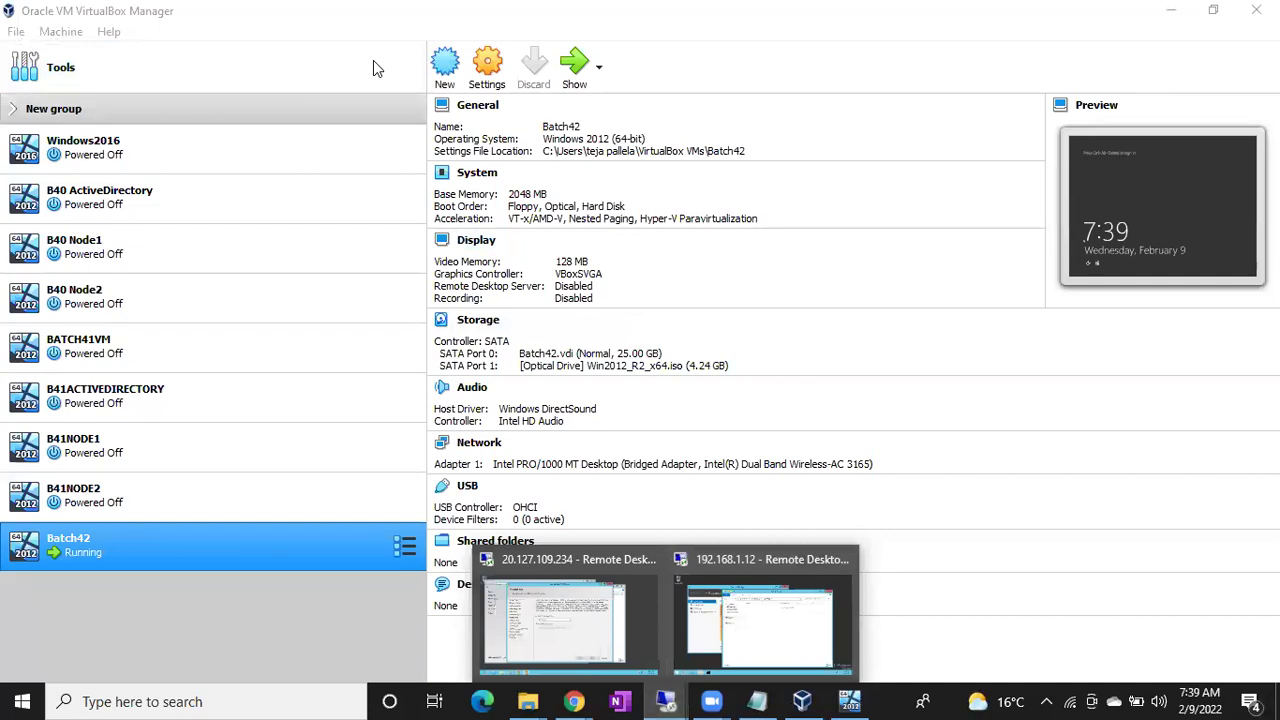
click(373, 60)
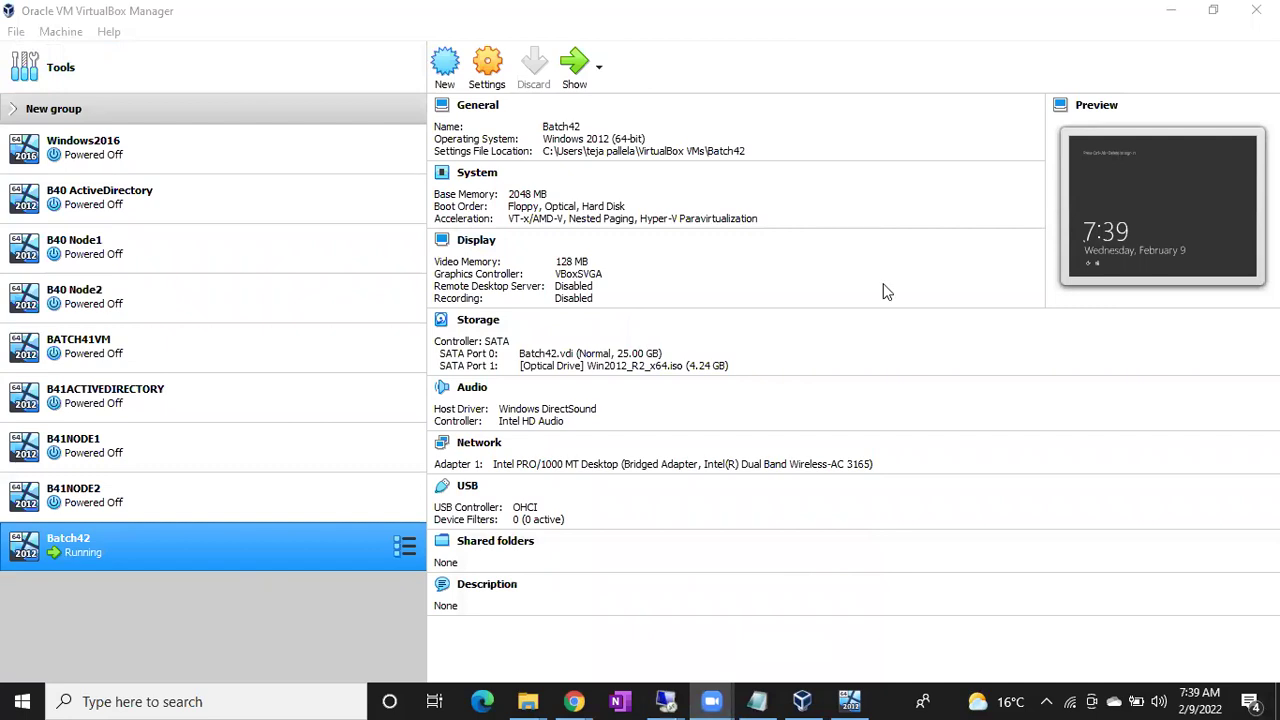